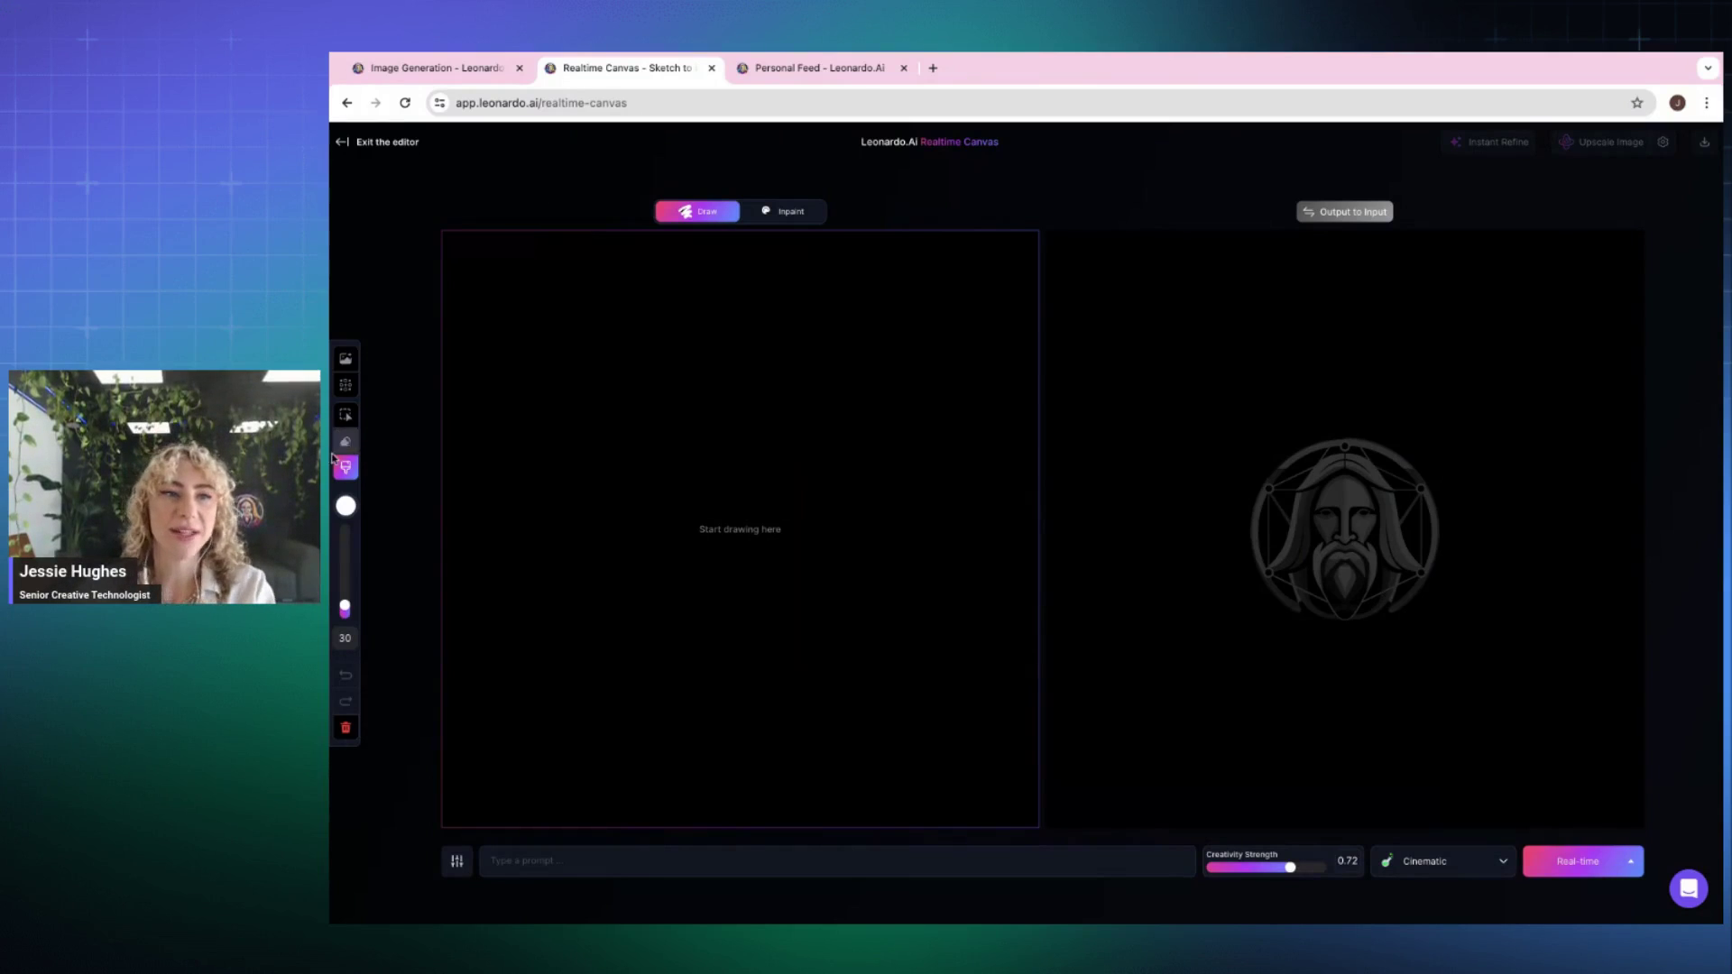
Set the brush color to magenta and paint three simple flowers spread across the drawing canvas
click(345, 505)
click(512, 387)
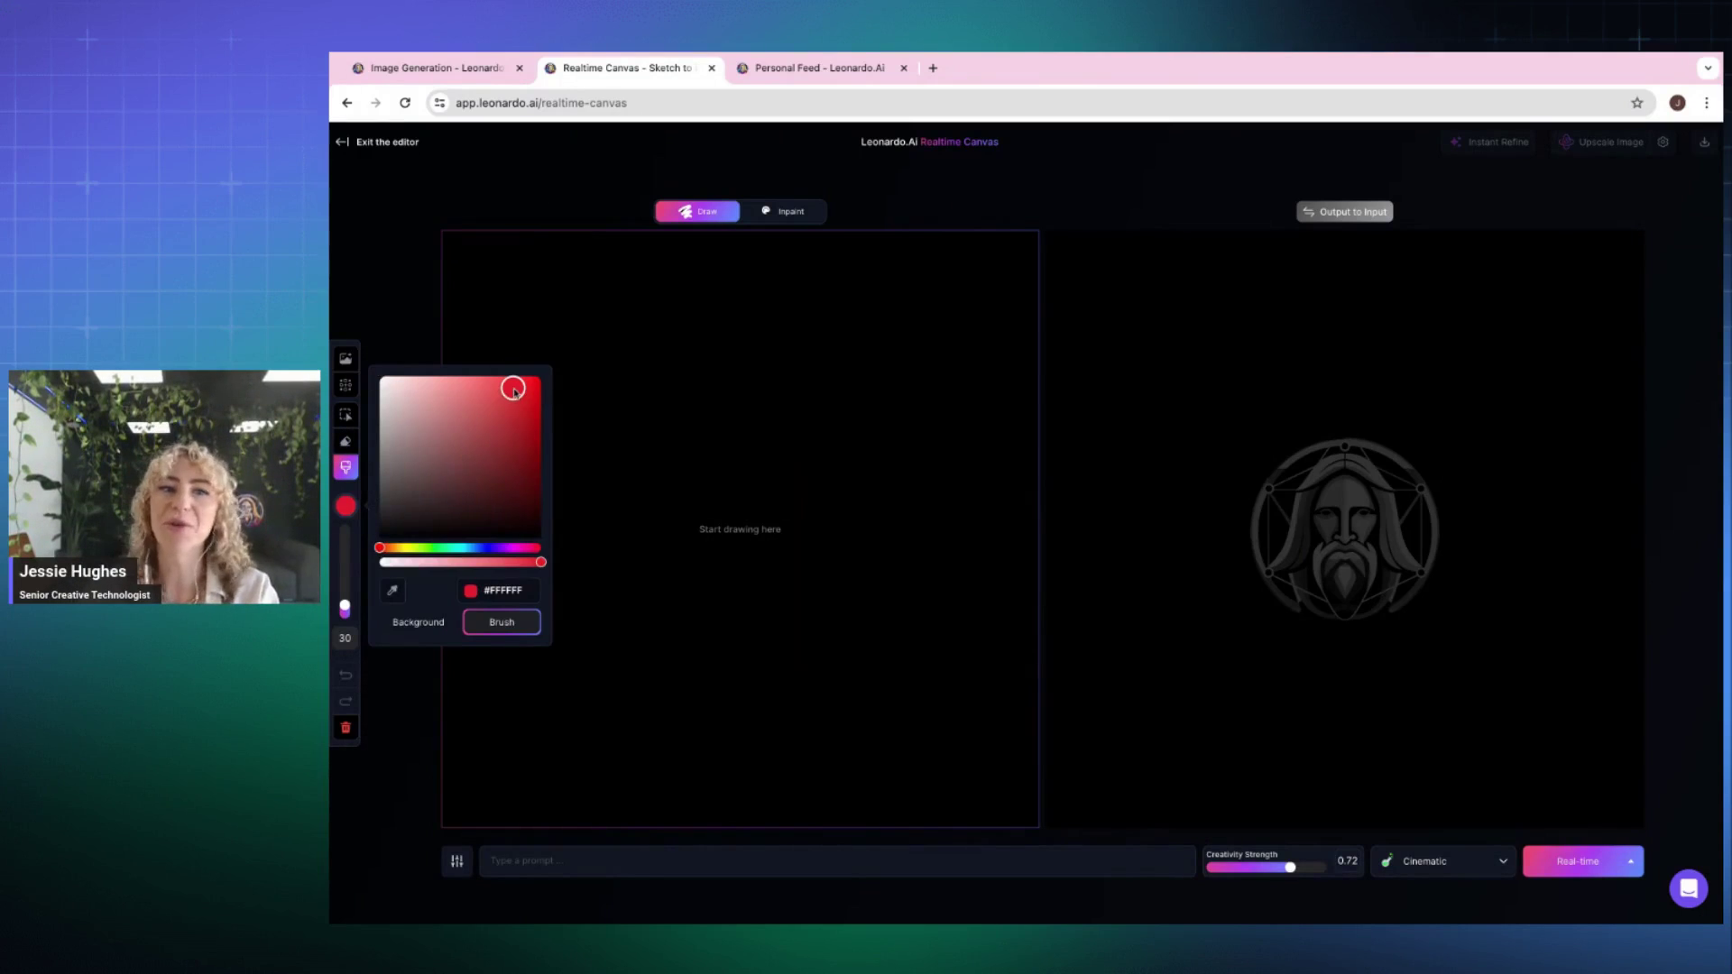
click(513, 548)
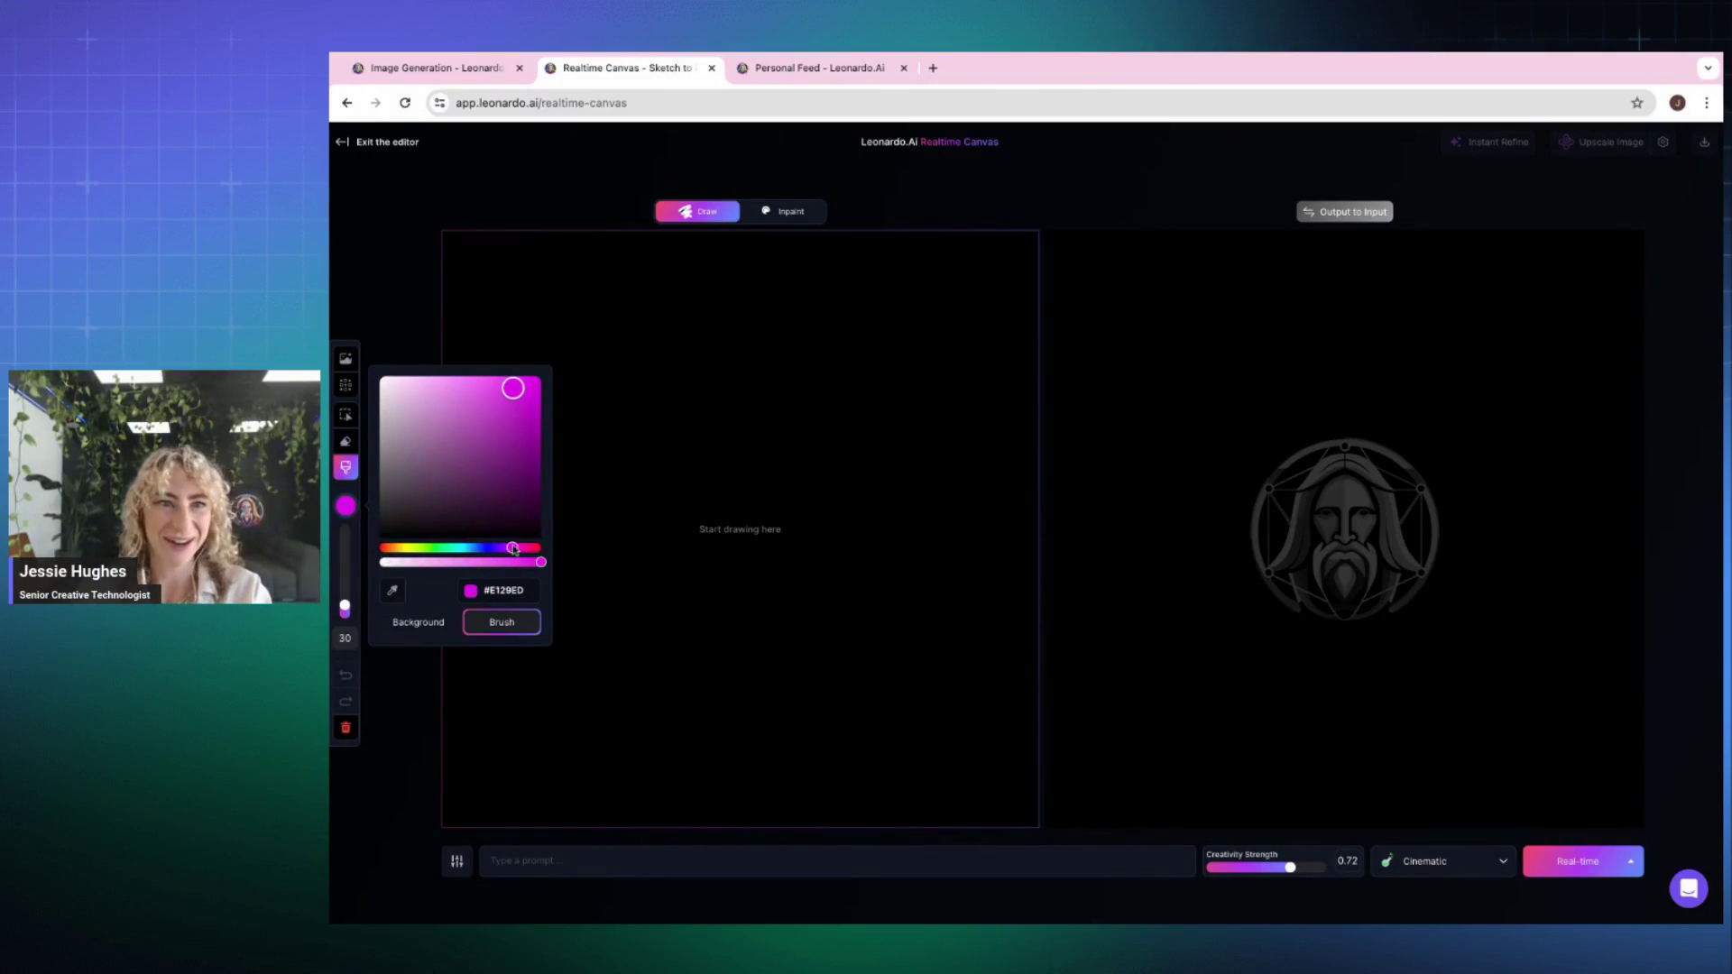
mouse_move(603, 391)
mouse_down()
mouse_move(653, 377)
mouse_move(622, 409)
mouse_move(557, 415)
mouse_move(591, 424)
mouse_move(600, 472)
mouse_move(659, 451)
mouse_move(670, 417)
mouse_move(585, 433)
mouse_up()
mouse_move(817, 406)
mouse_down()
mouse_move(834, 475)
mouse_move(904, 437)
mouse_move(857, 478)
mouse_move(887, 527)
mouse_move(845, 496)
mouse_move(842, 537)
mouse_move(812, 503)
mouse_move(765, 530)
mouse_move(812, 487)
mouse_up()
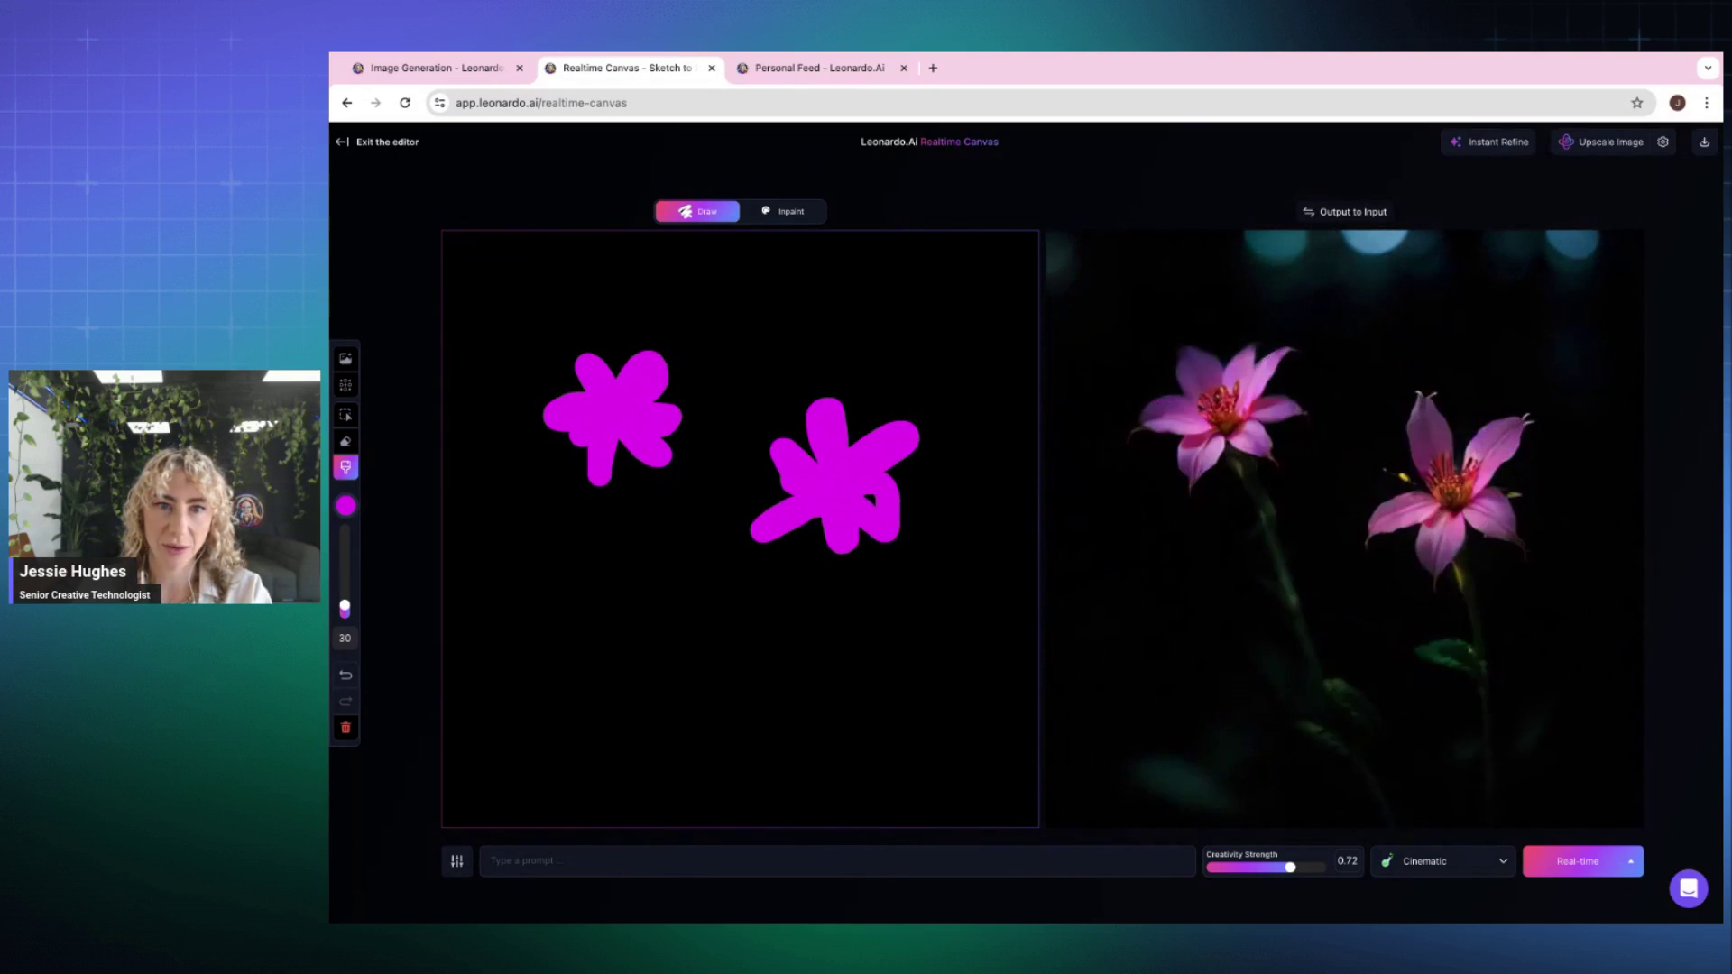
mouse_move(668, 570)
mouse_down()
mouse_move(712, 614)
mouse_move(731, 598)
mouse_move(693, 639)
mouse_move(709, 609)
mouse_move(645, 642)
mouse_move(699, 677)
mouse_move(763, 681)
mouse_move(712, 622)
mouse_move(756, 597)
mouse_up()
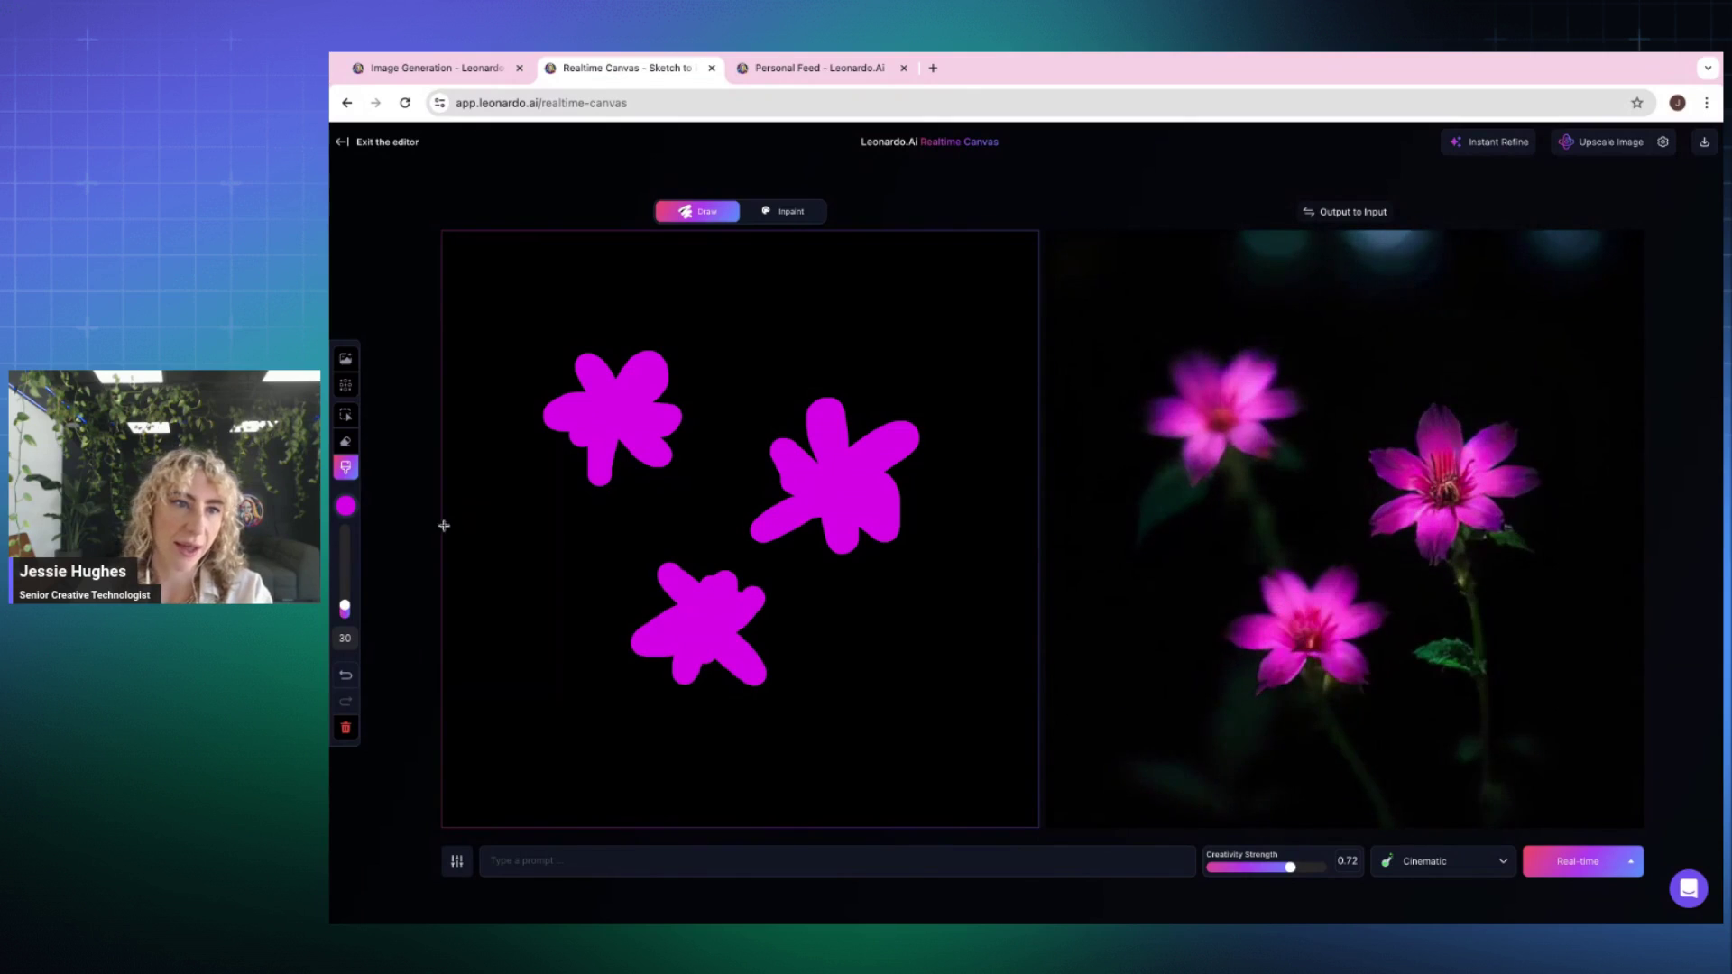
Change the brush color to yellow and paint a center on each of the three magenta flowers
click(346, 508)
click(402, 548)
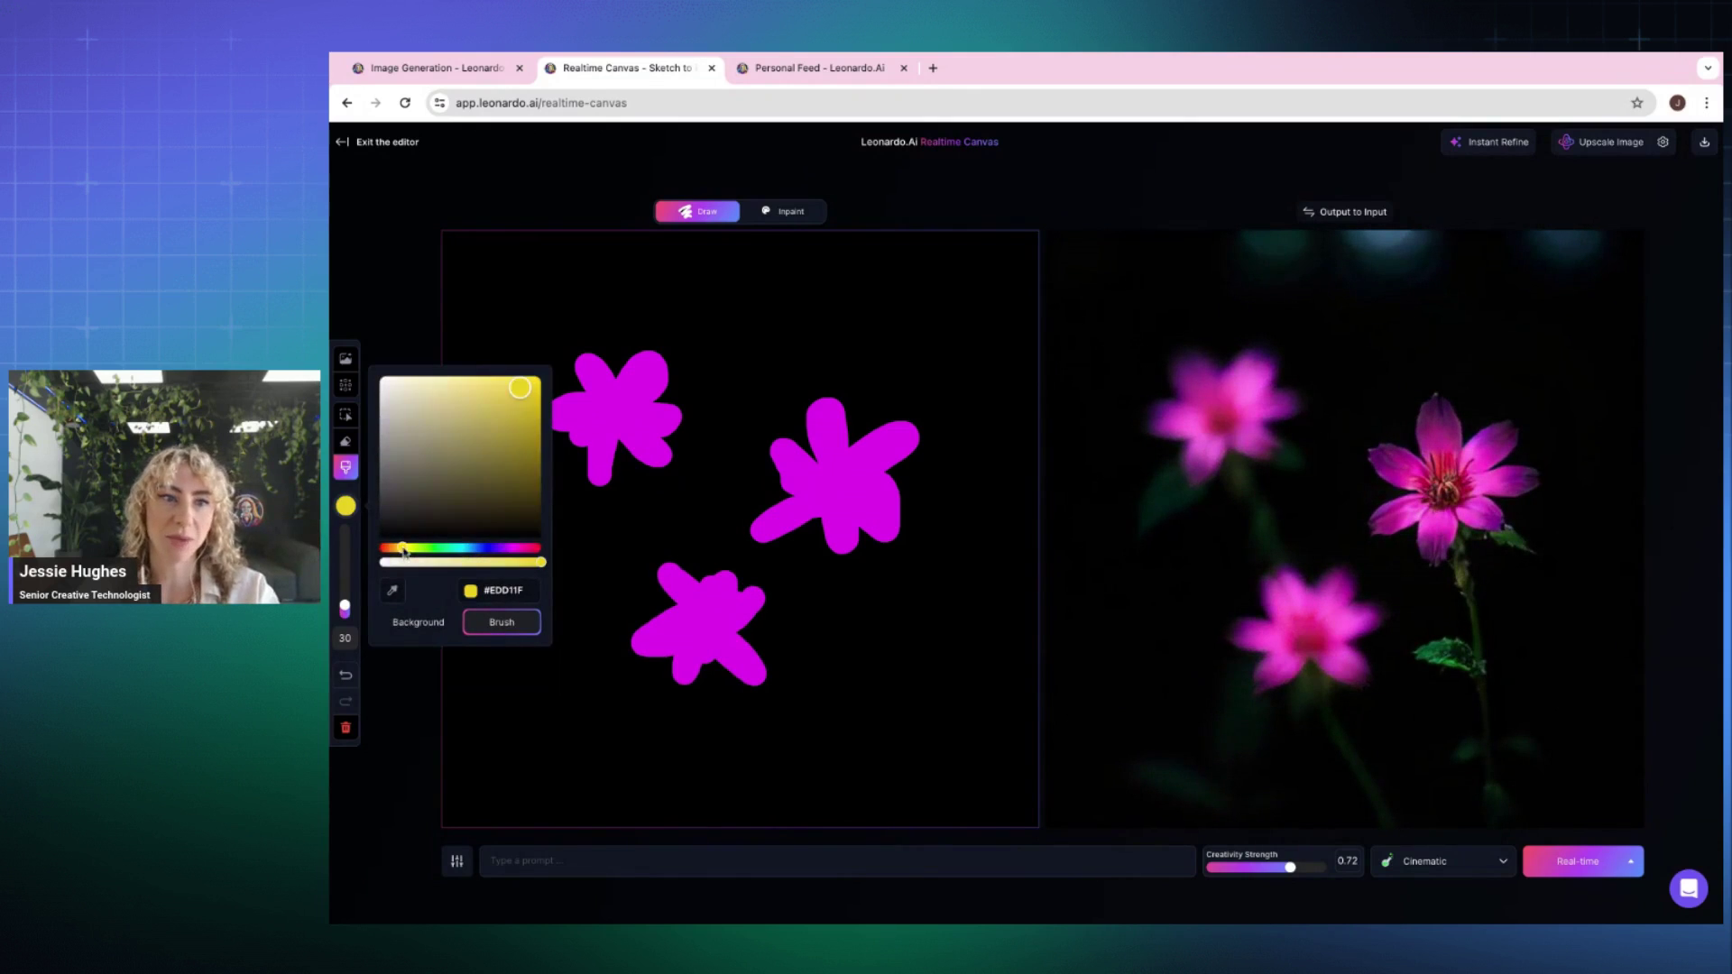
mouse_move(610, 401)
mouse_down()
mouse_move(662, 410)
mouse_move(631, 435)
mouse_move(563, 438)
mouse_up()
mouse_move(824, 472)
mouse_down()
mouse_move(862, 473)
mouse_move(823, 479)
mouse_move(861, 504)
mouse_up()
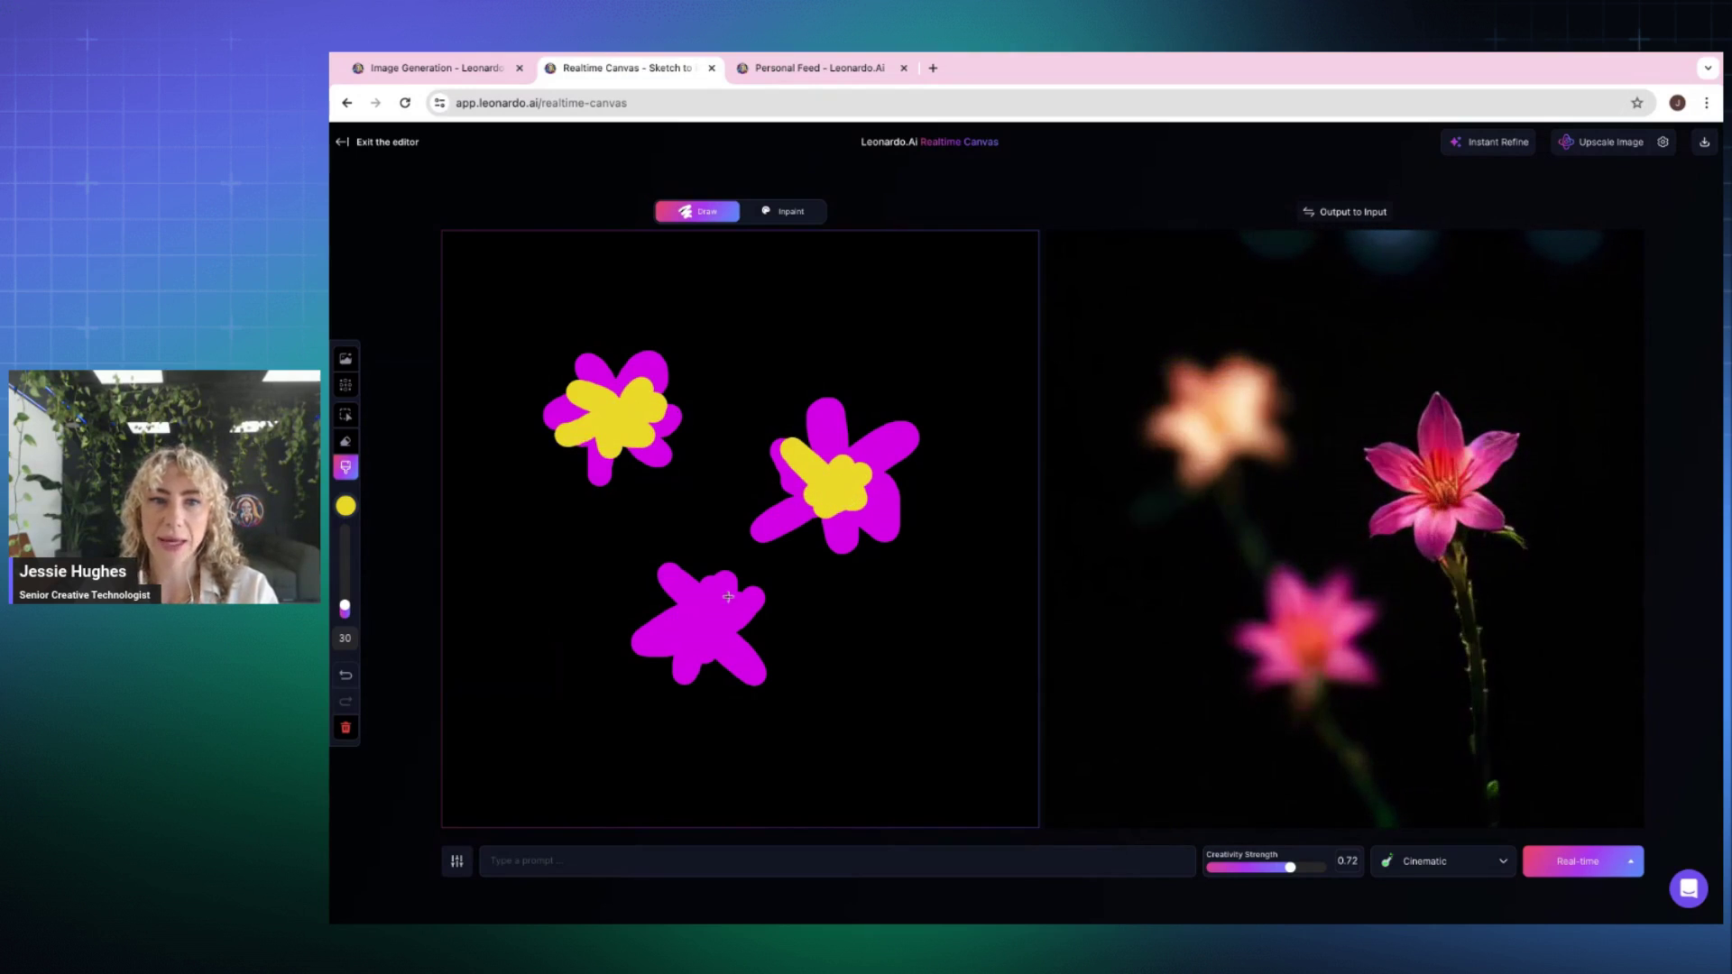
mouse_move(688, 616)
mouse_down()
mouse_move(736, 622)
mouse_move(708, 660)
mouse_up()
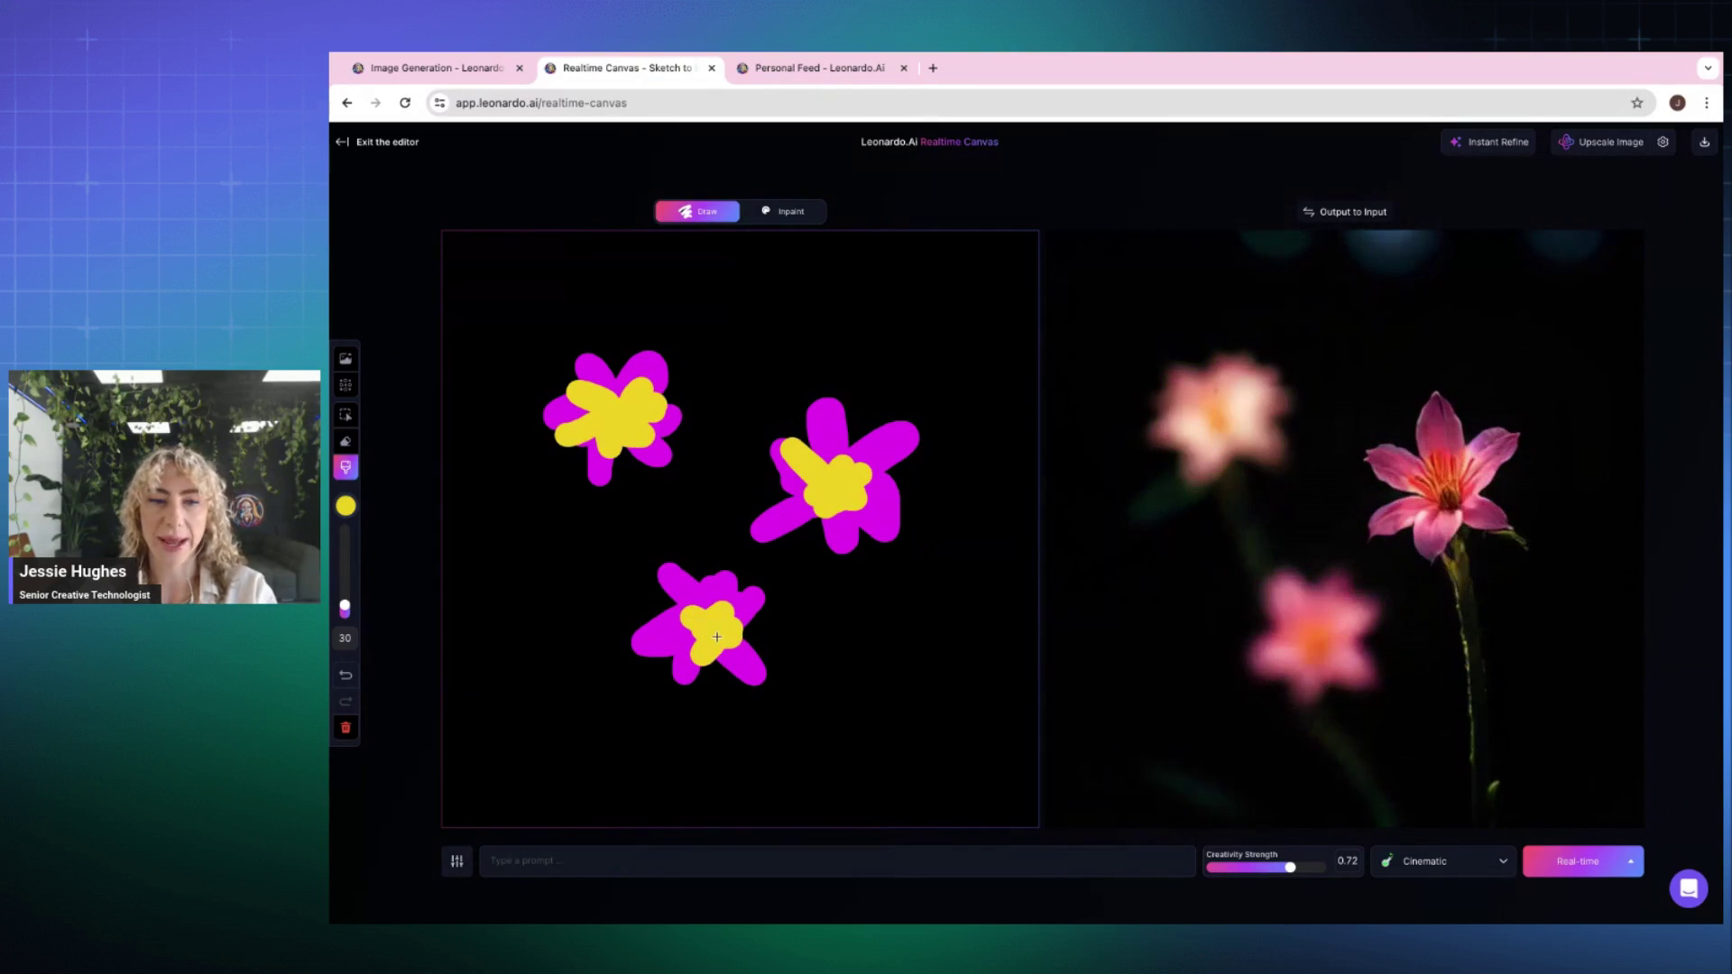
Enter the image prompt "a 3d render of rose flowers modern trendy 3d design"
click(552, 857)
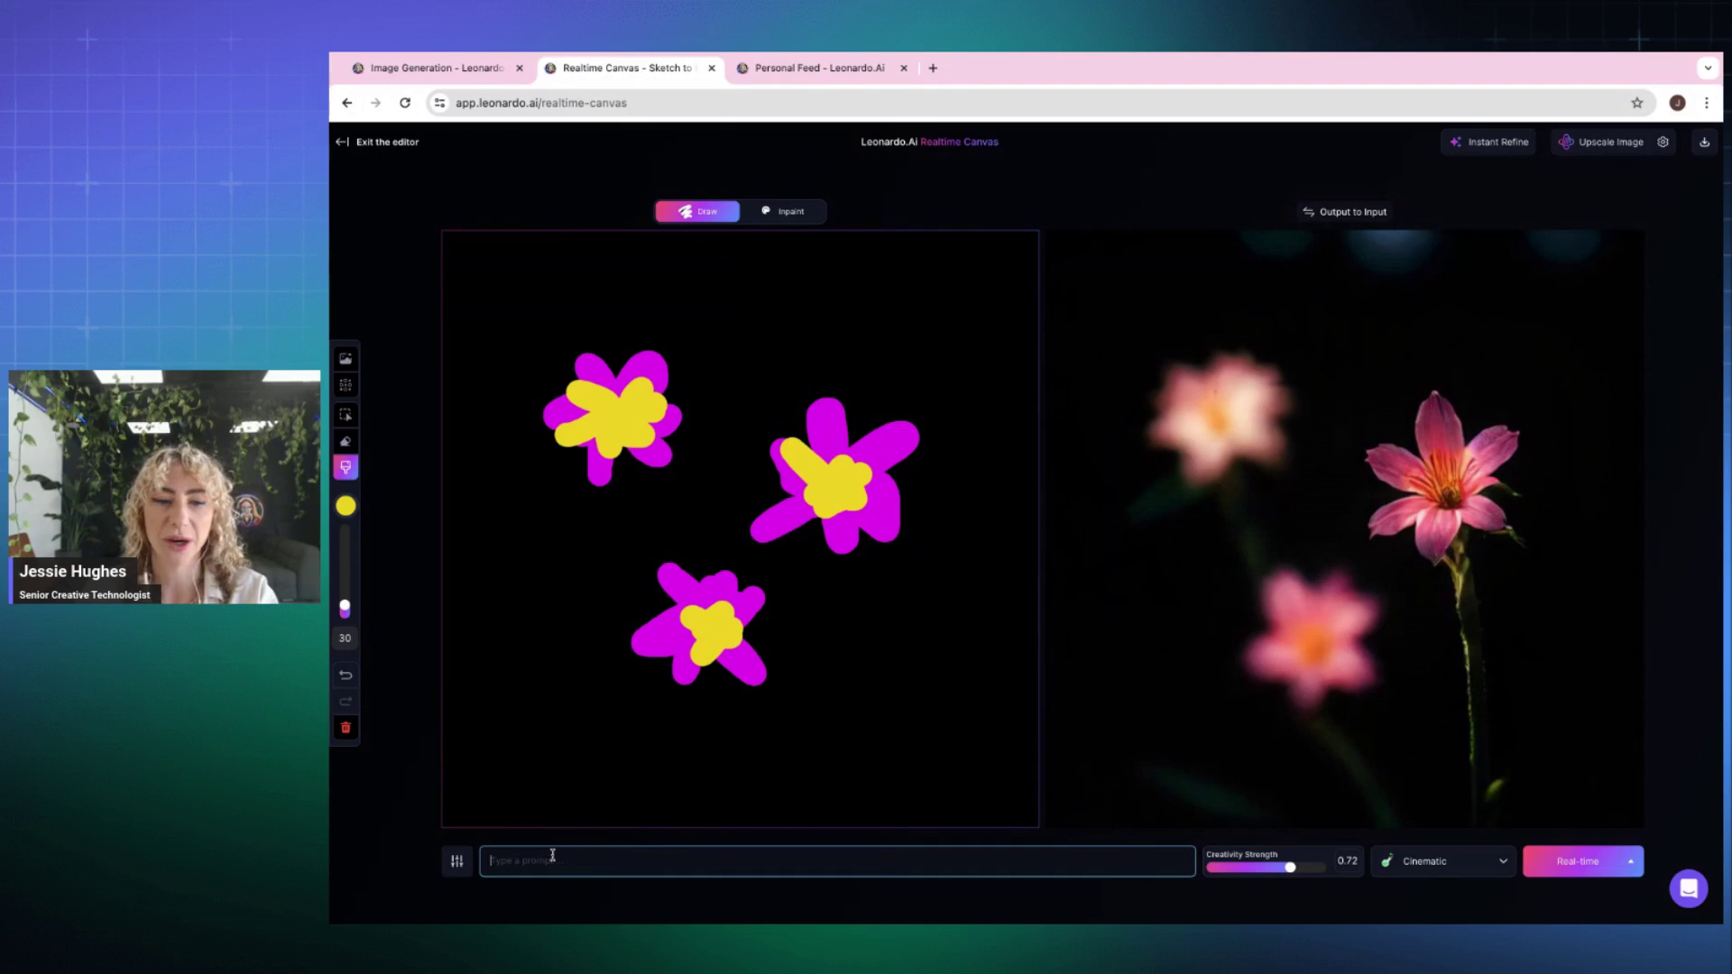
text(a 3d render of)
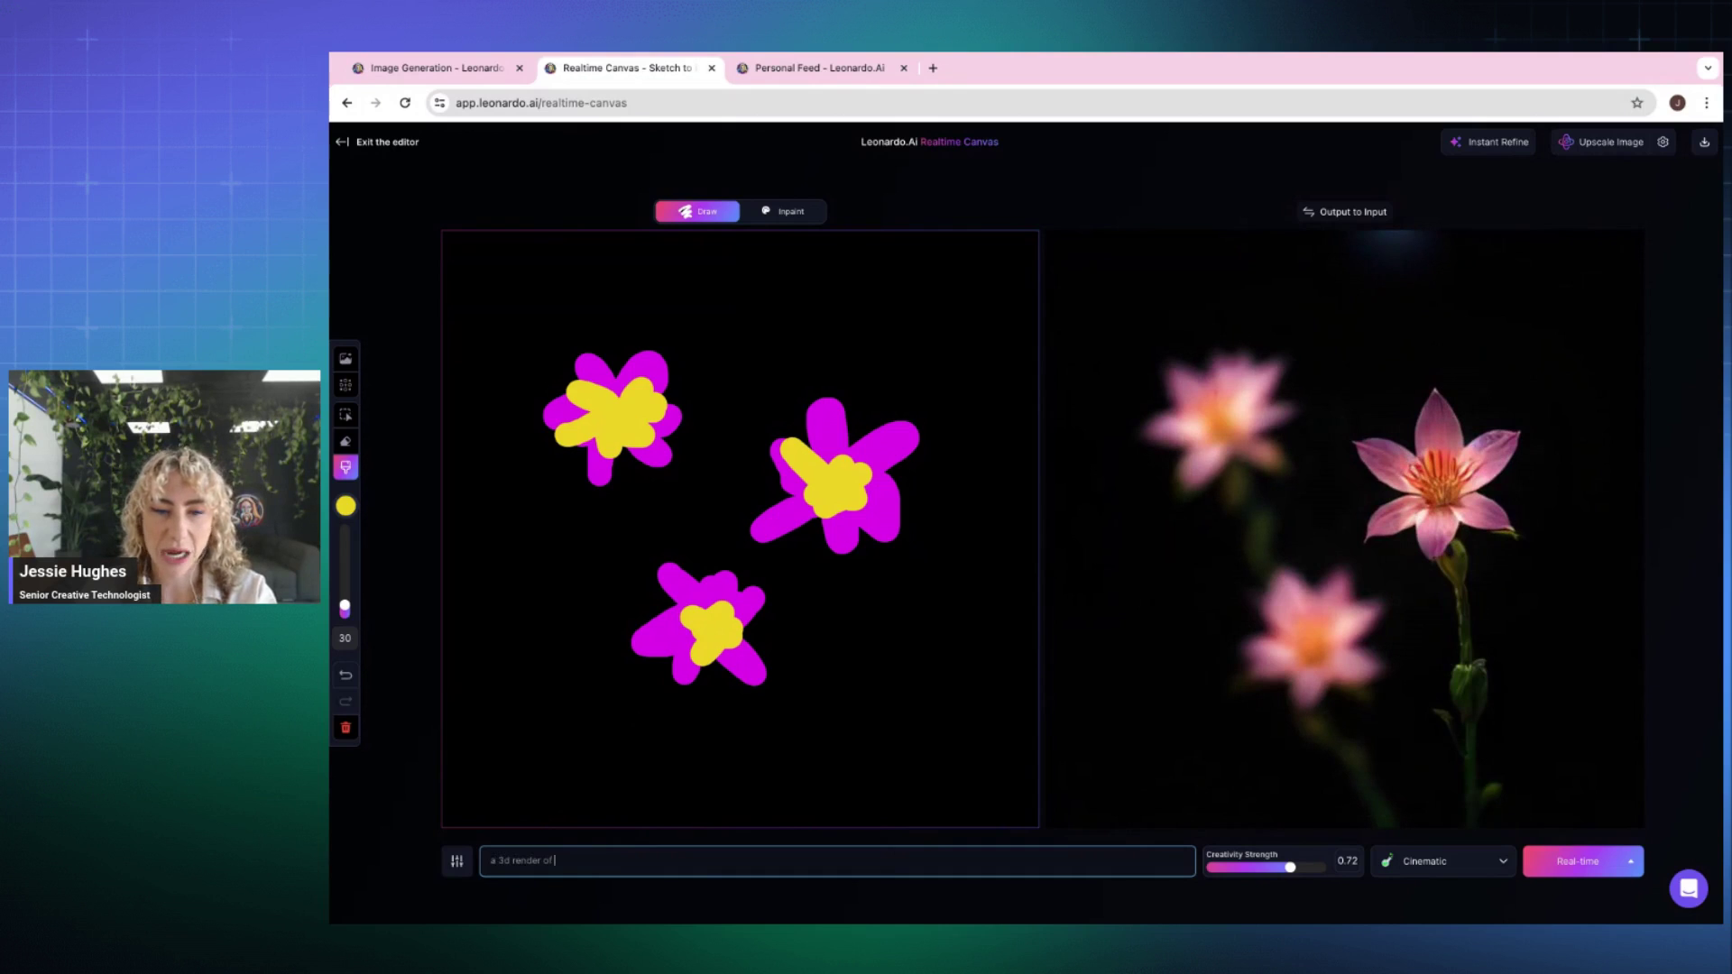
text(rose flowers m)
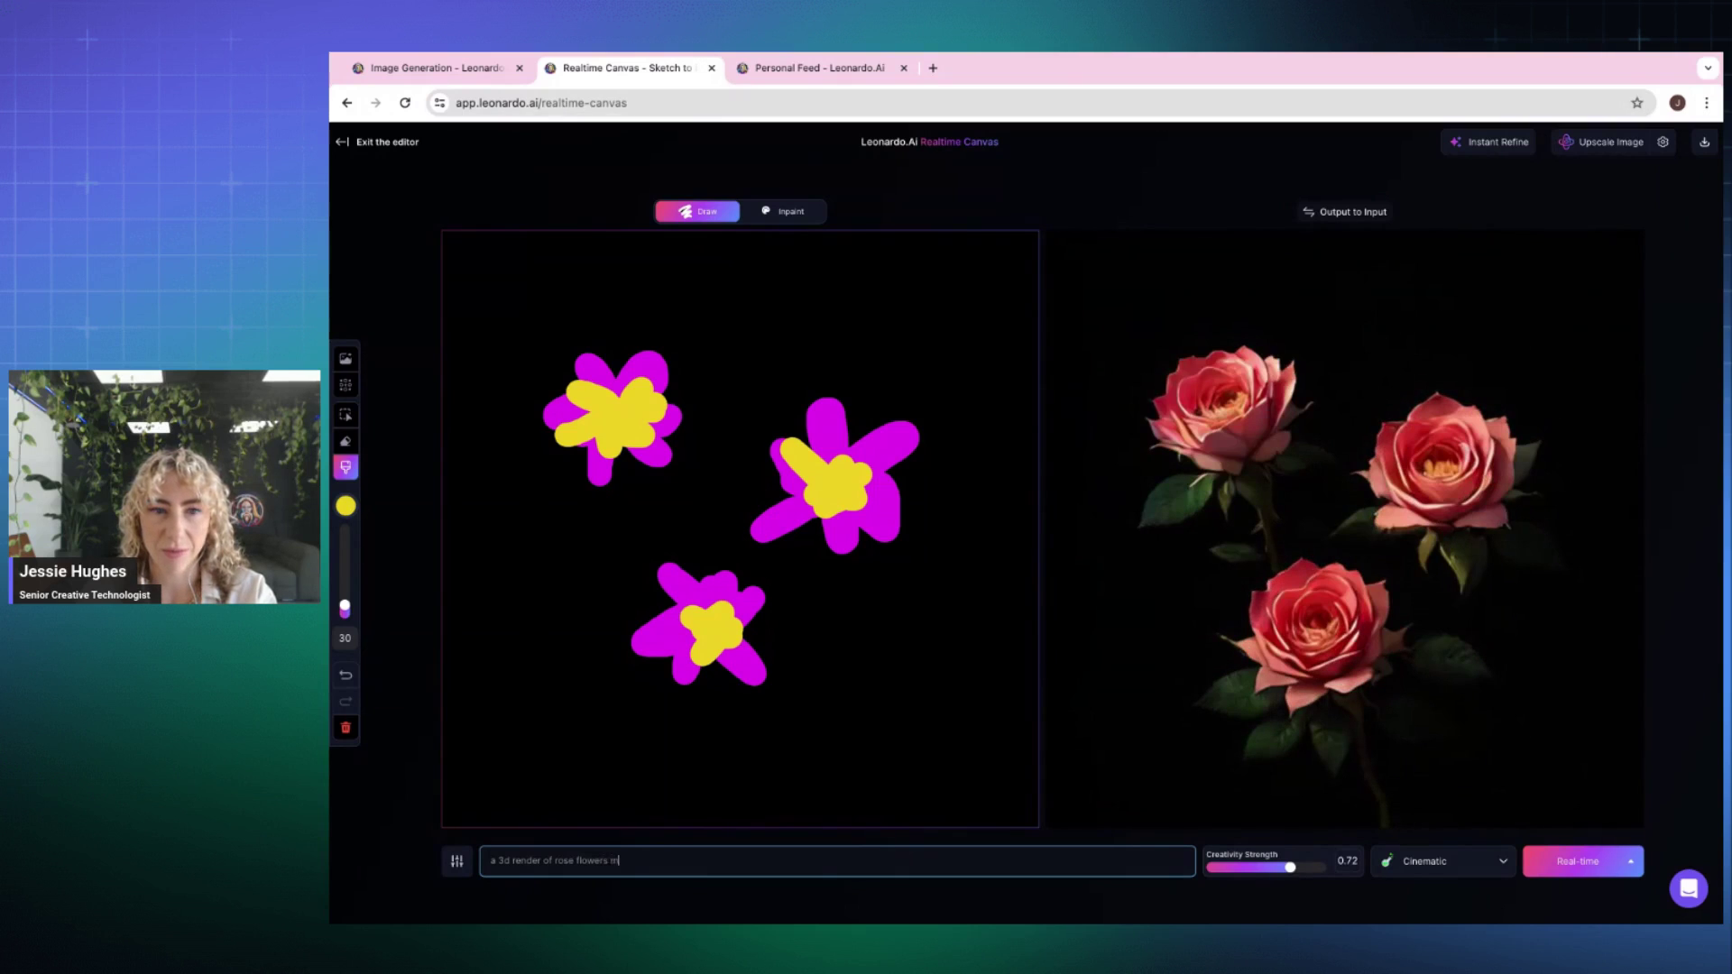
text(odern trnedy )
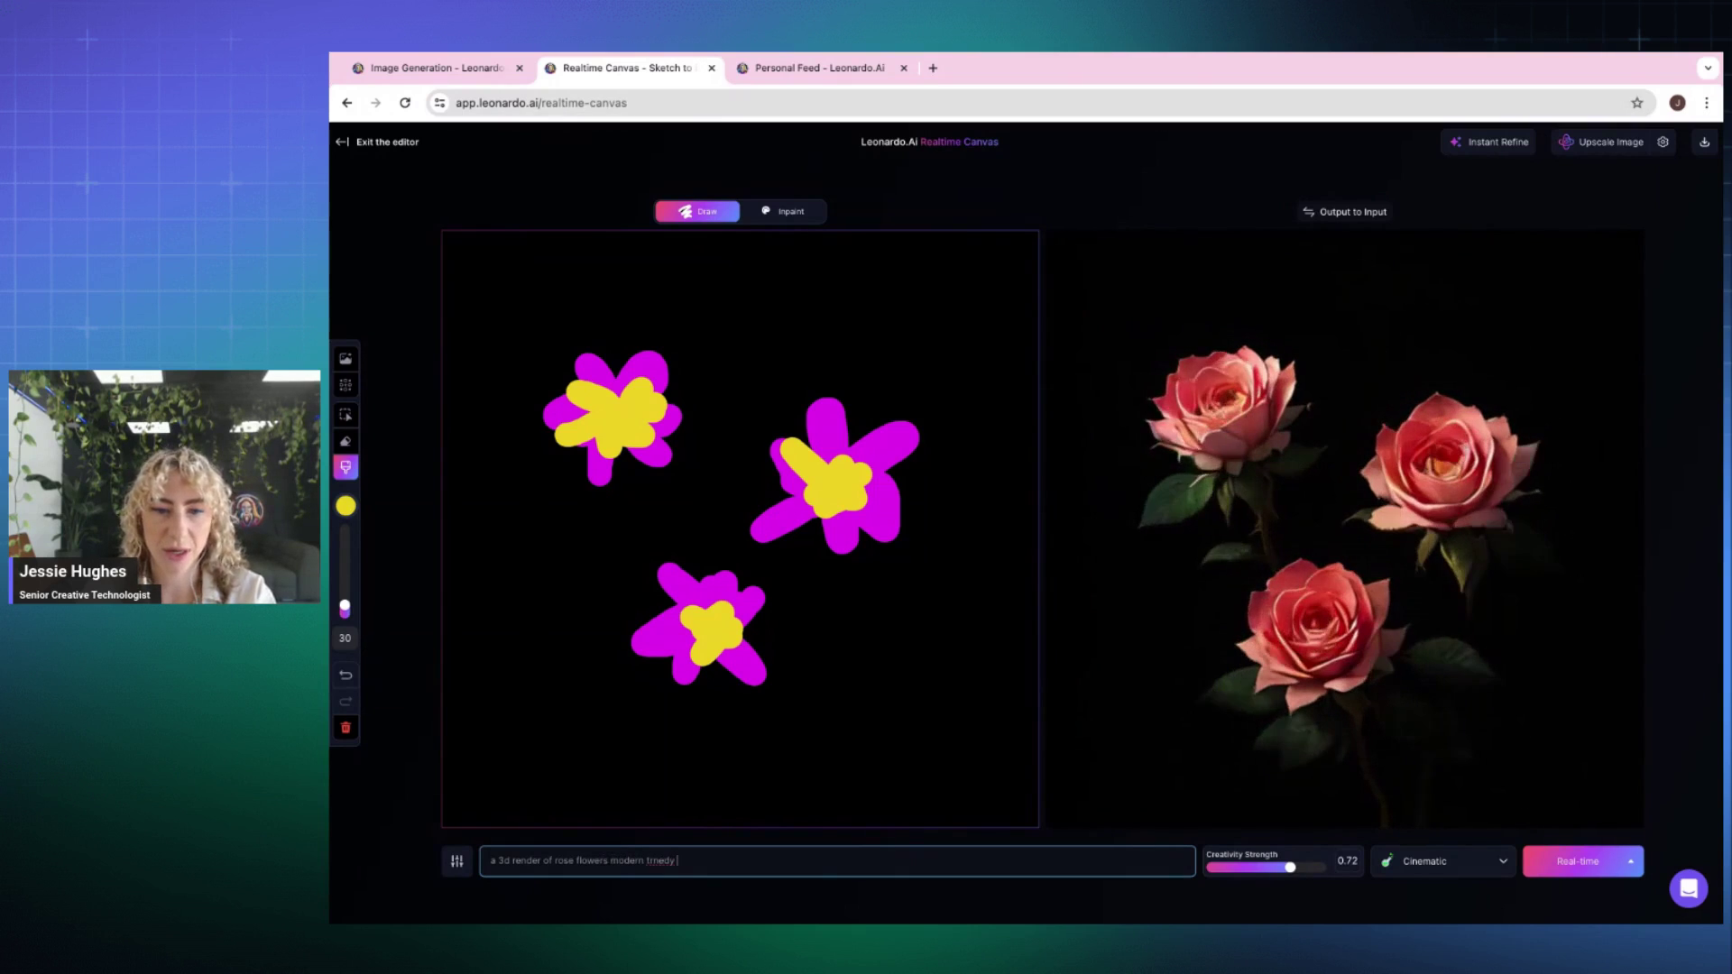
text(3d design)
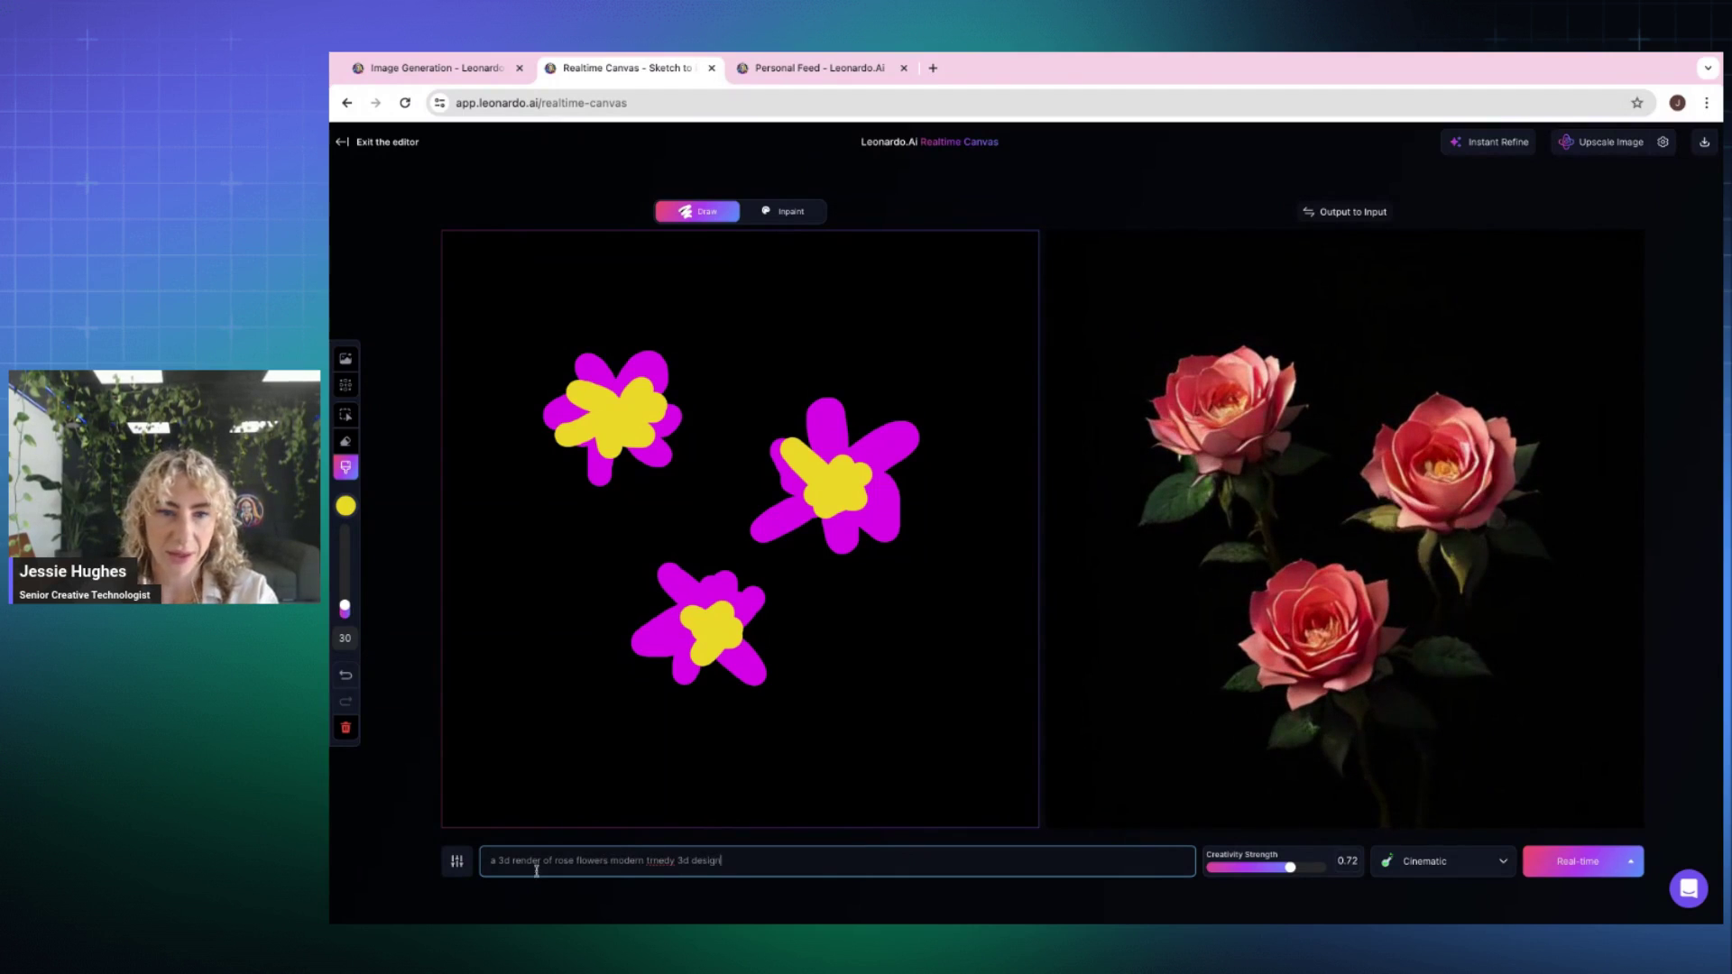
click(668, 862)
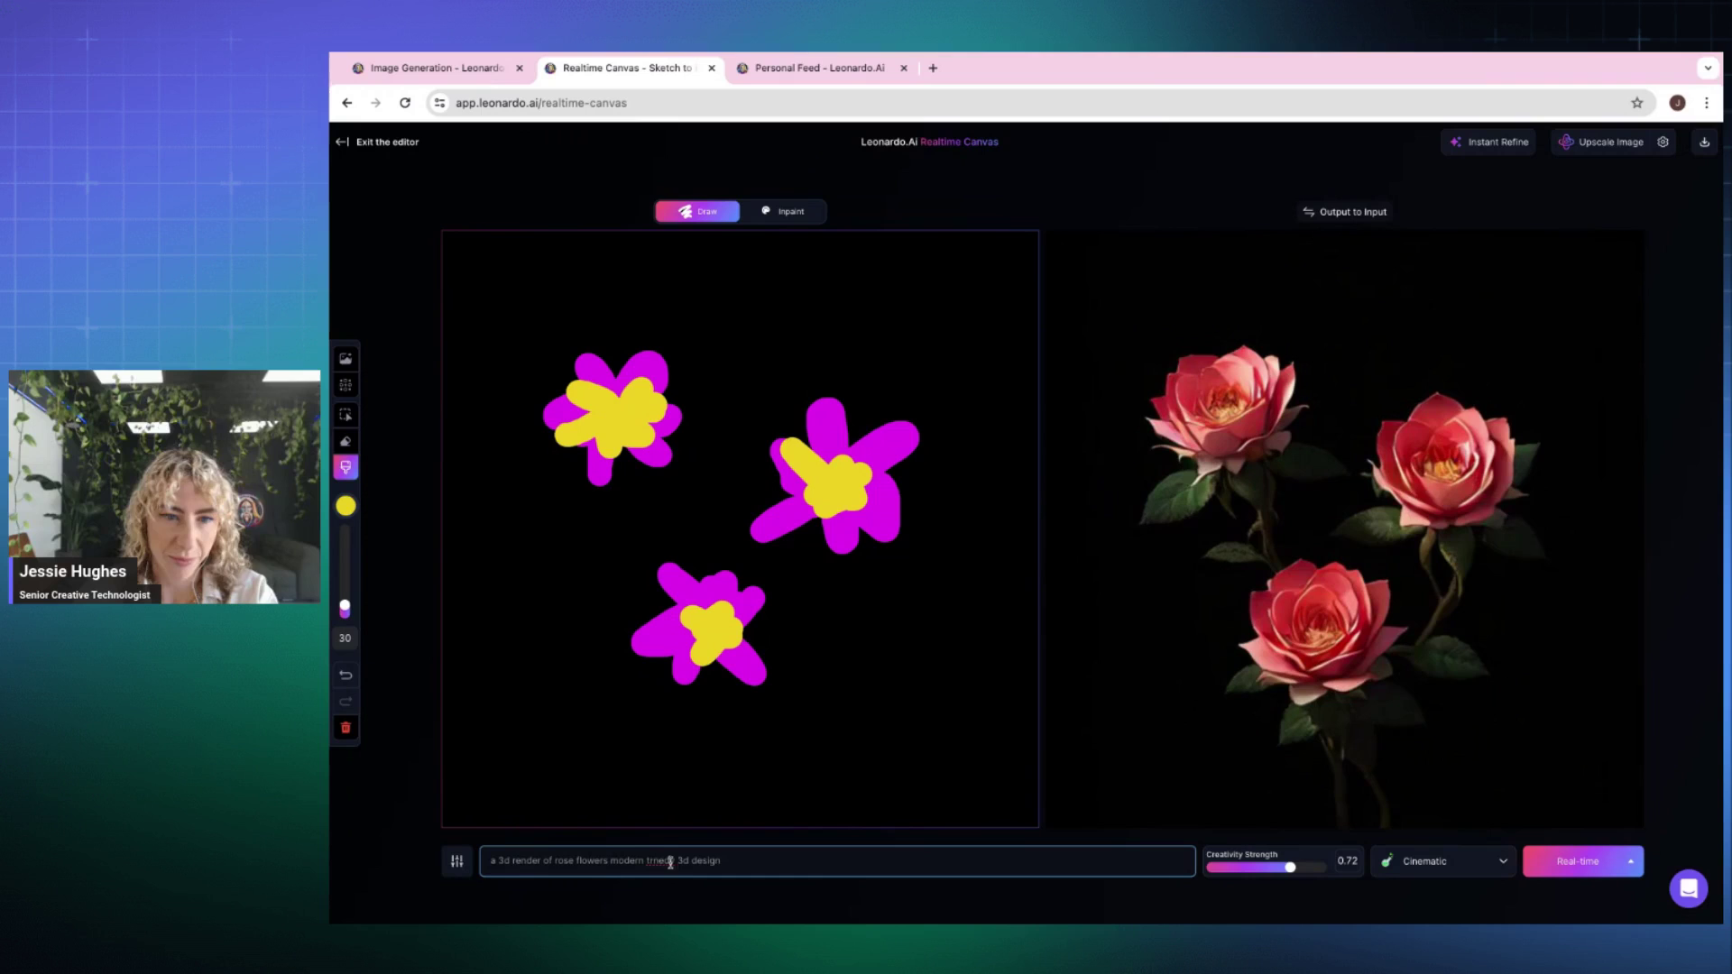
key(BackSpace)
key(BackSpace)
key(BackSpace)
text(endy)
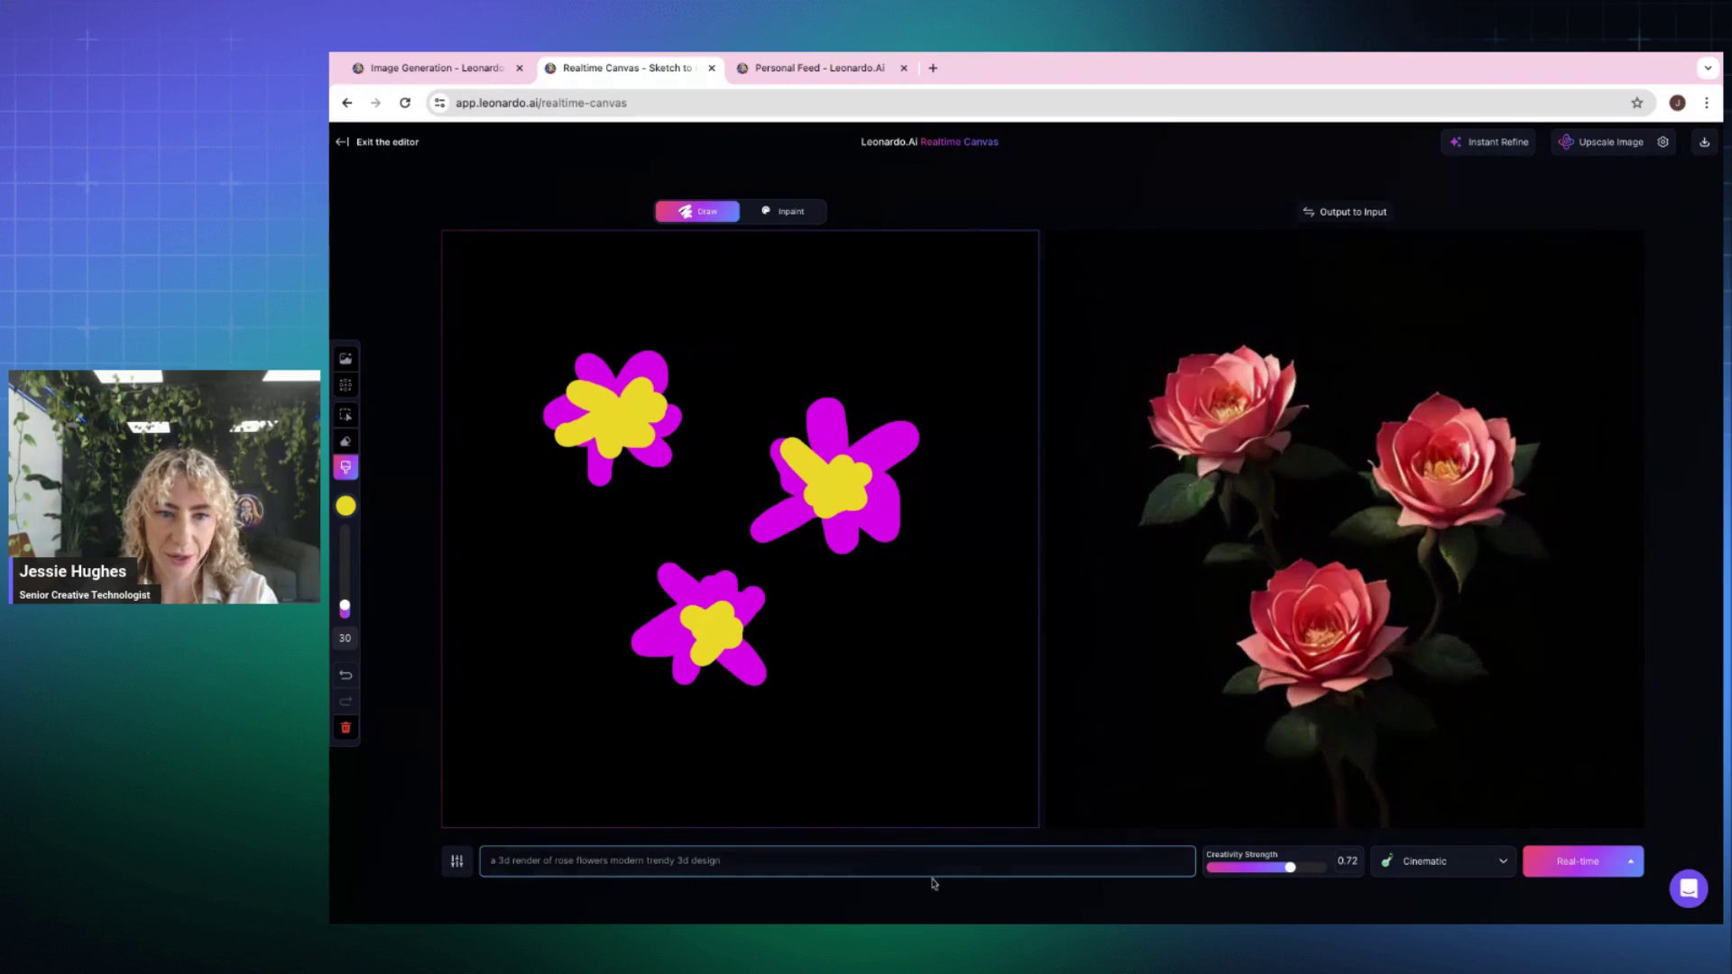
Try Creativity Strength values of 0.39, 0.83, 0.74, 0.38 and 0.42 to compare the generated flowers
drag(1269, 866, 1226, 875)
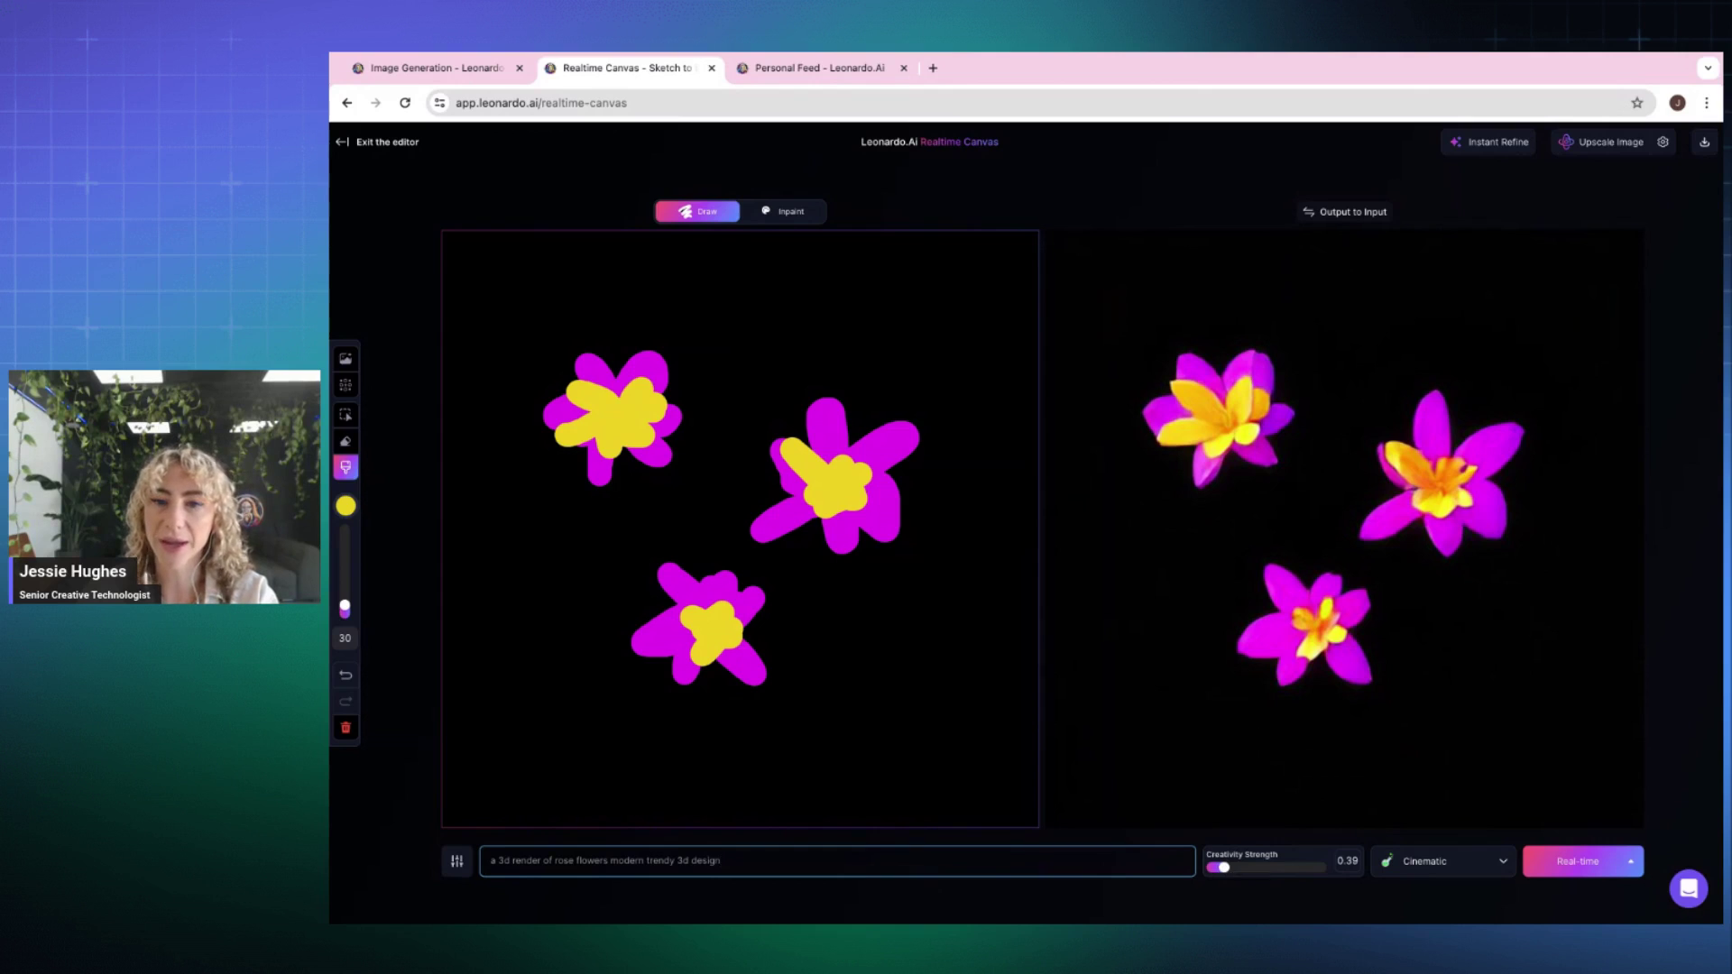
click(1317, 872)
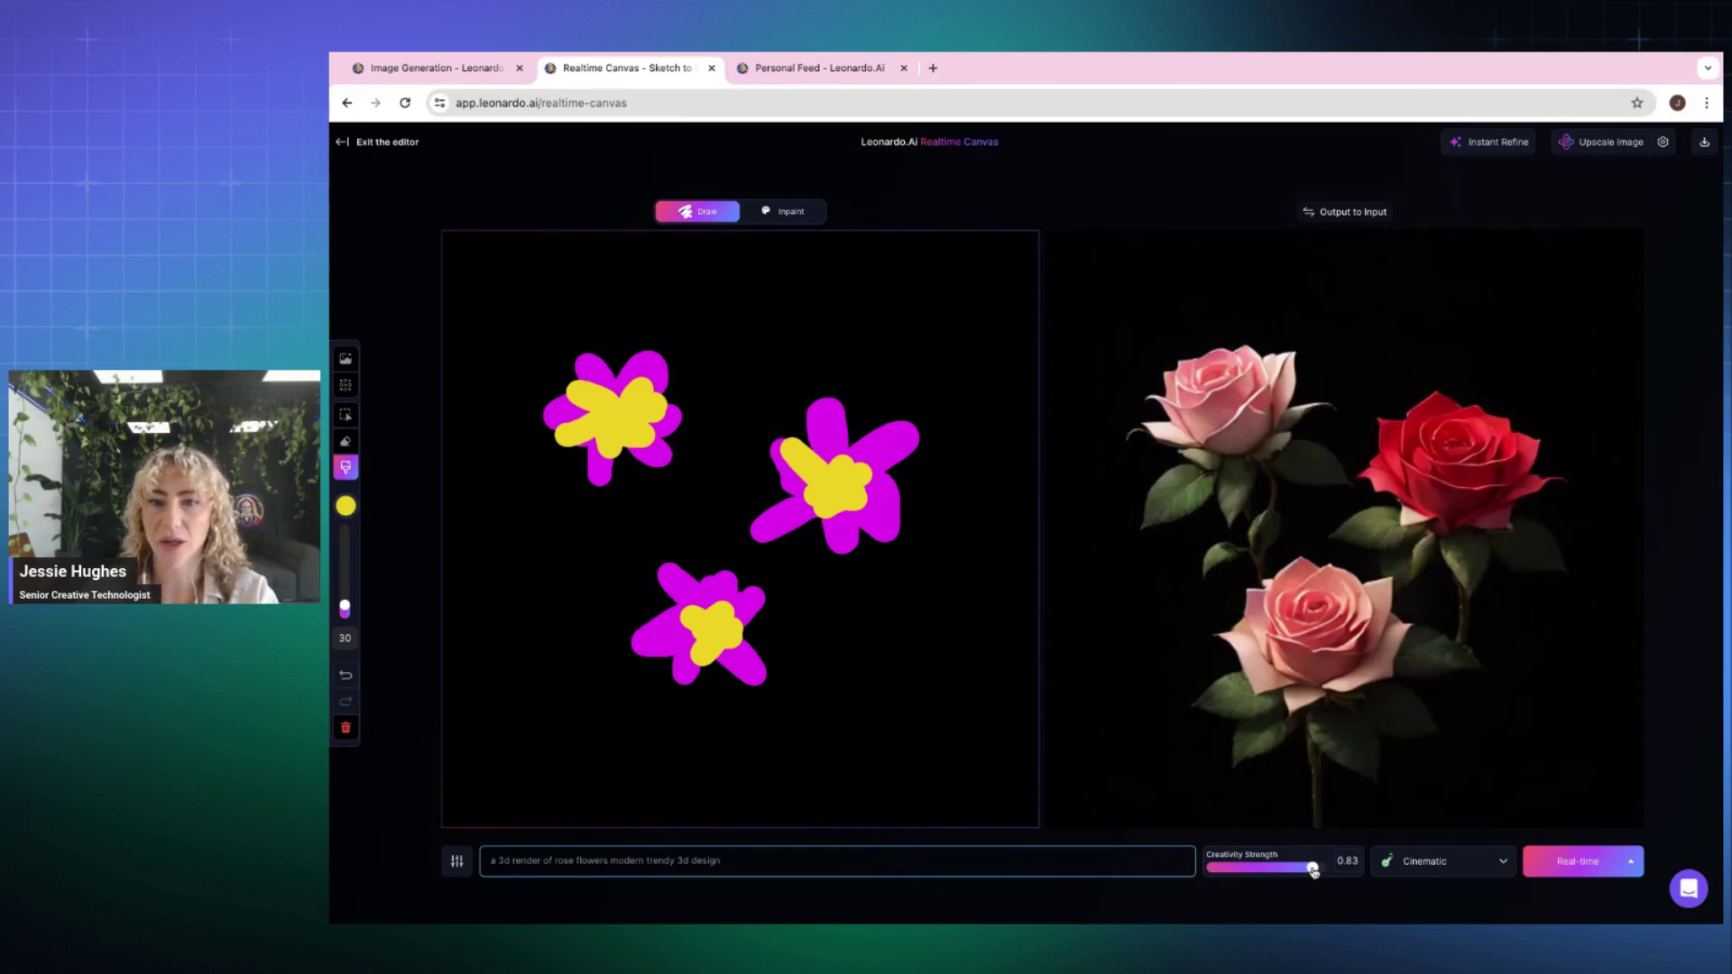
drag(1313, 870, 1298, 871)
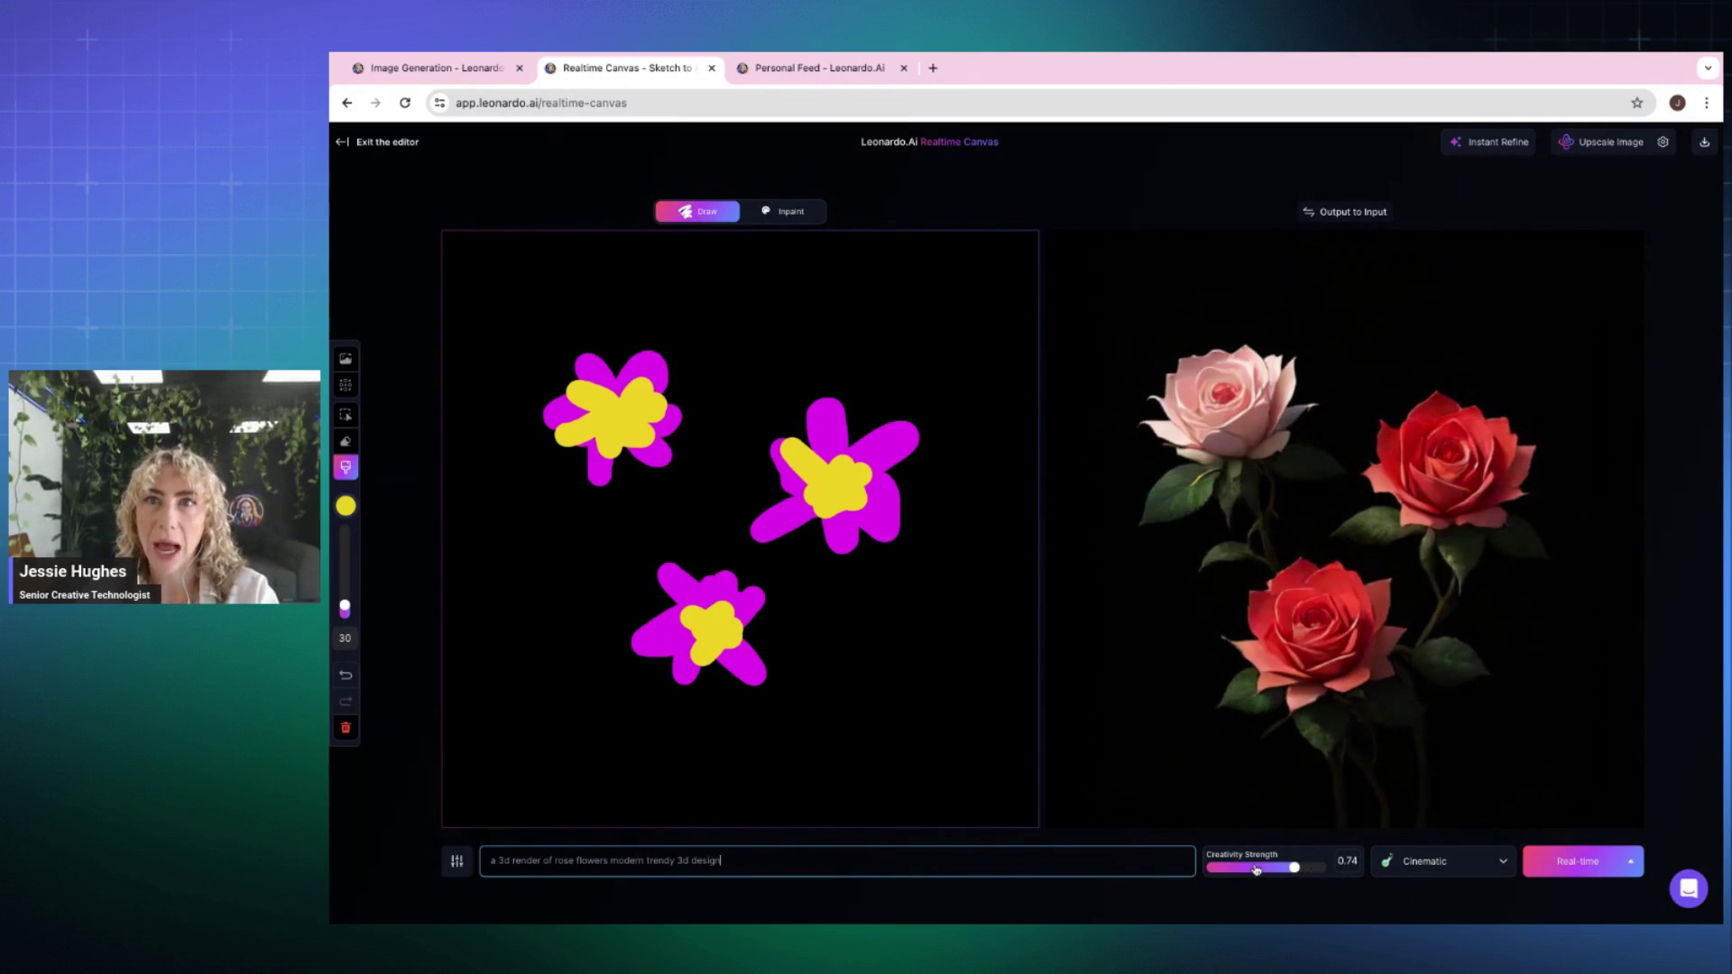
click(1218, 871)
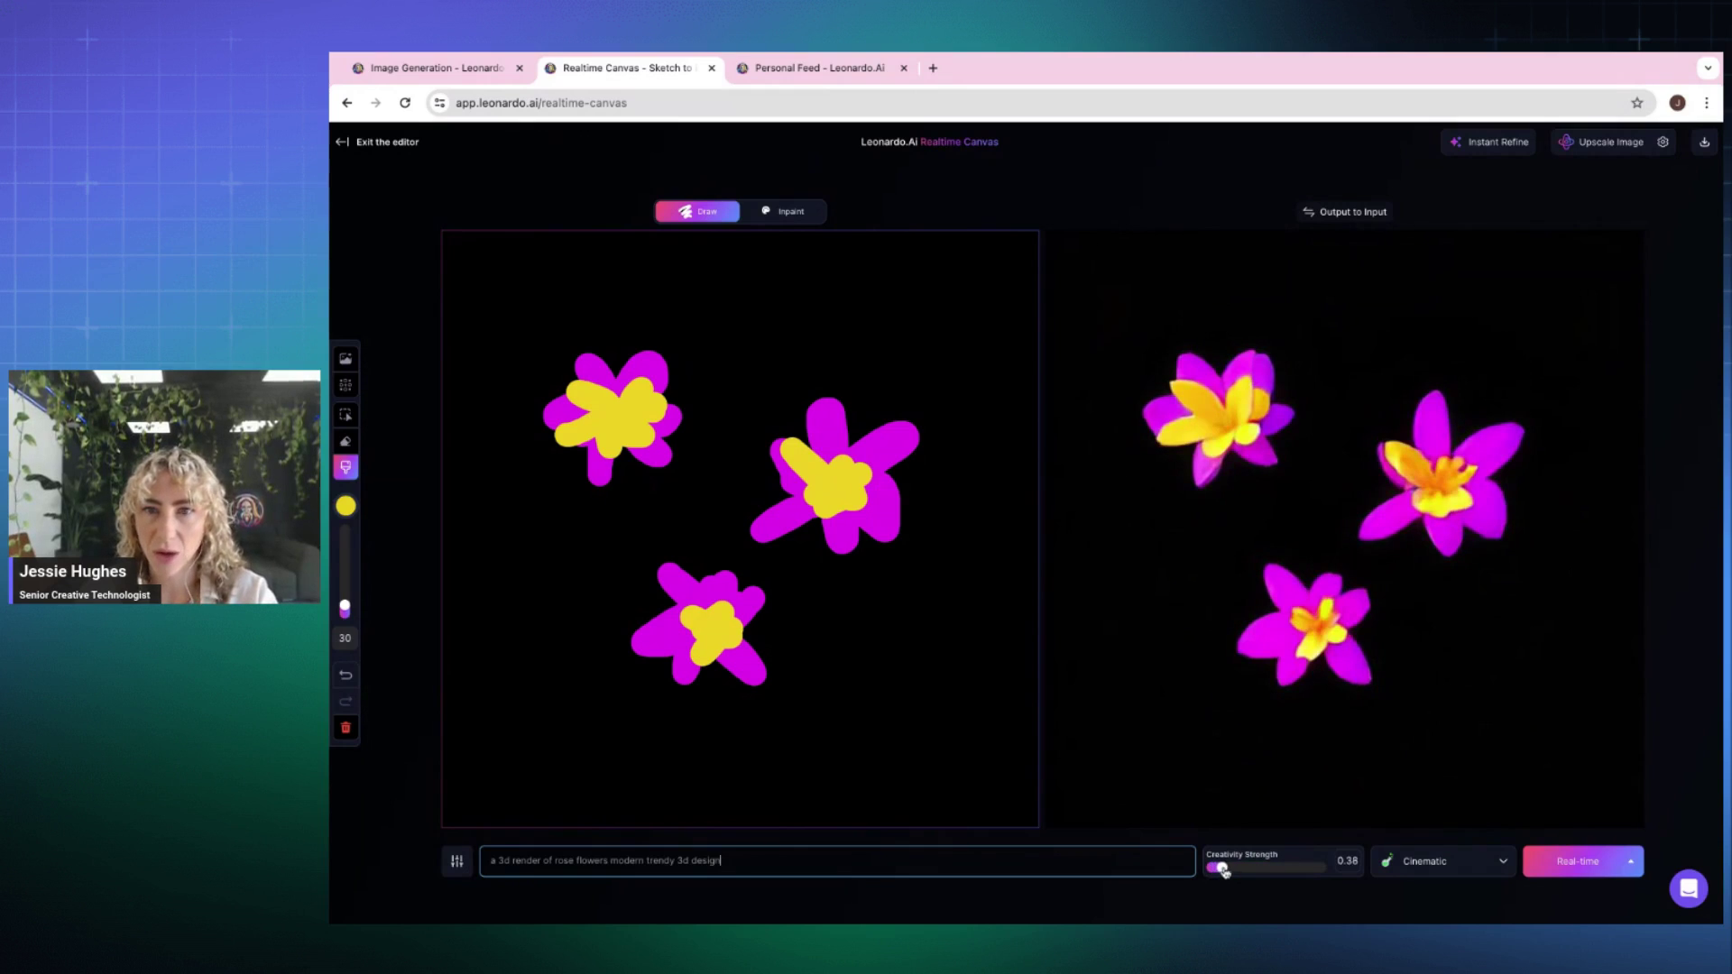
drag(1220, 872, 1231, 869)
Try the Raytraced style, settle on the Product style, and set Creativity Strength to 0.5
click(1444, 863)
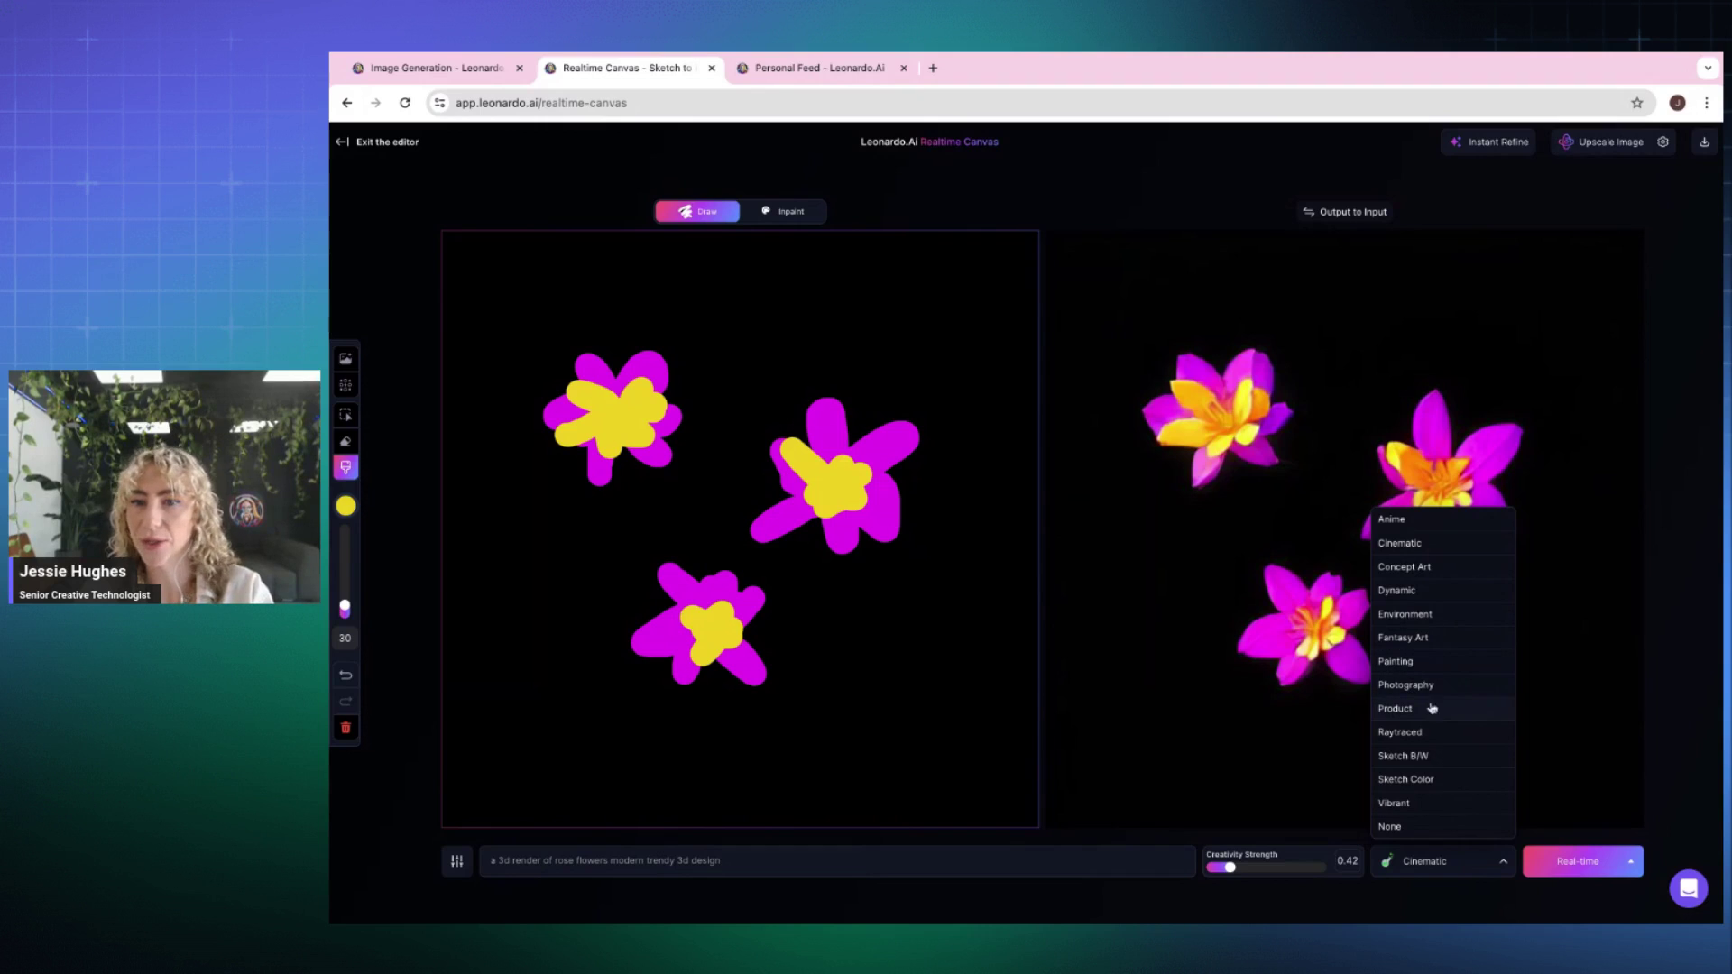
click(1424, 731)
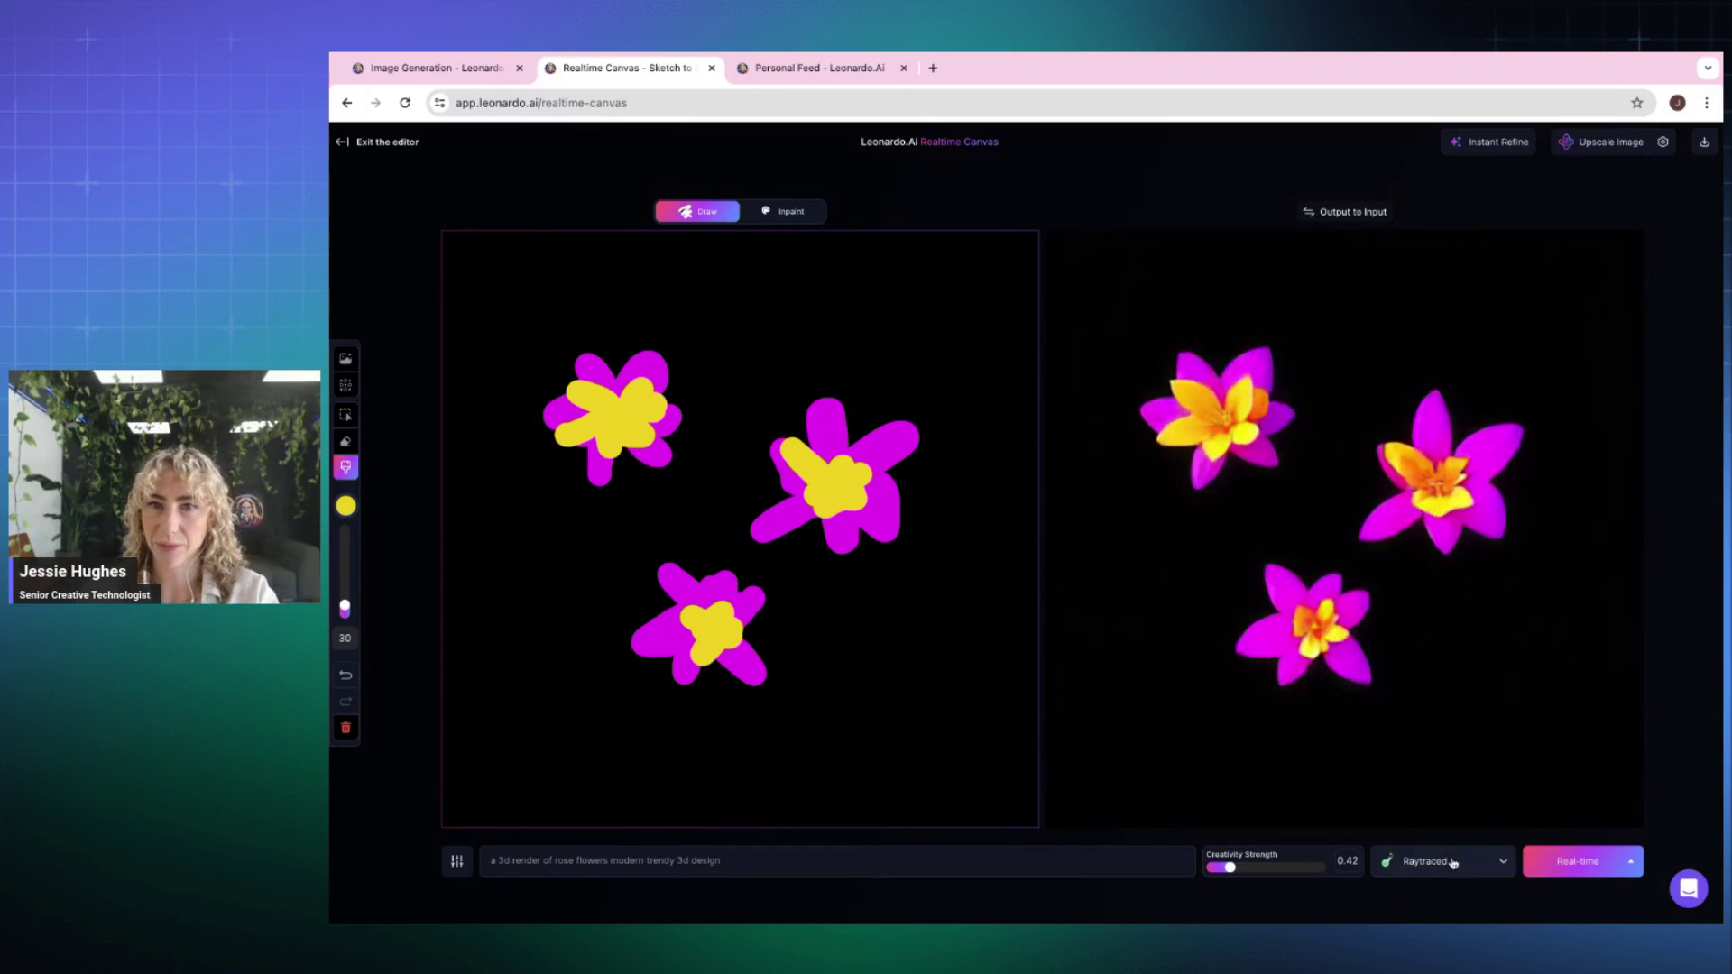
click(1451, 863)
click(1420, 715)
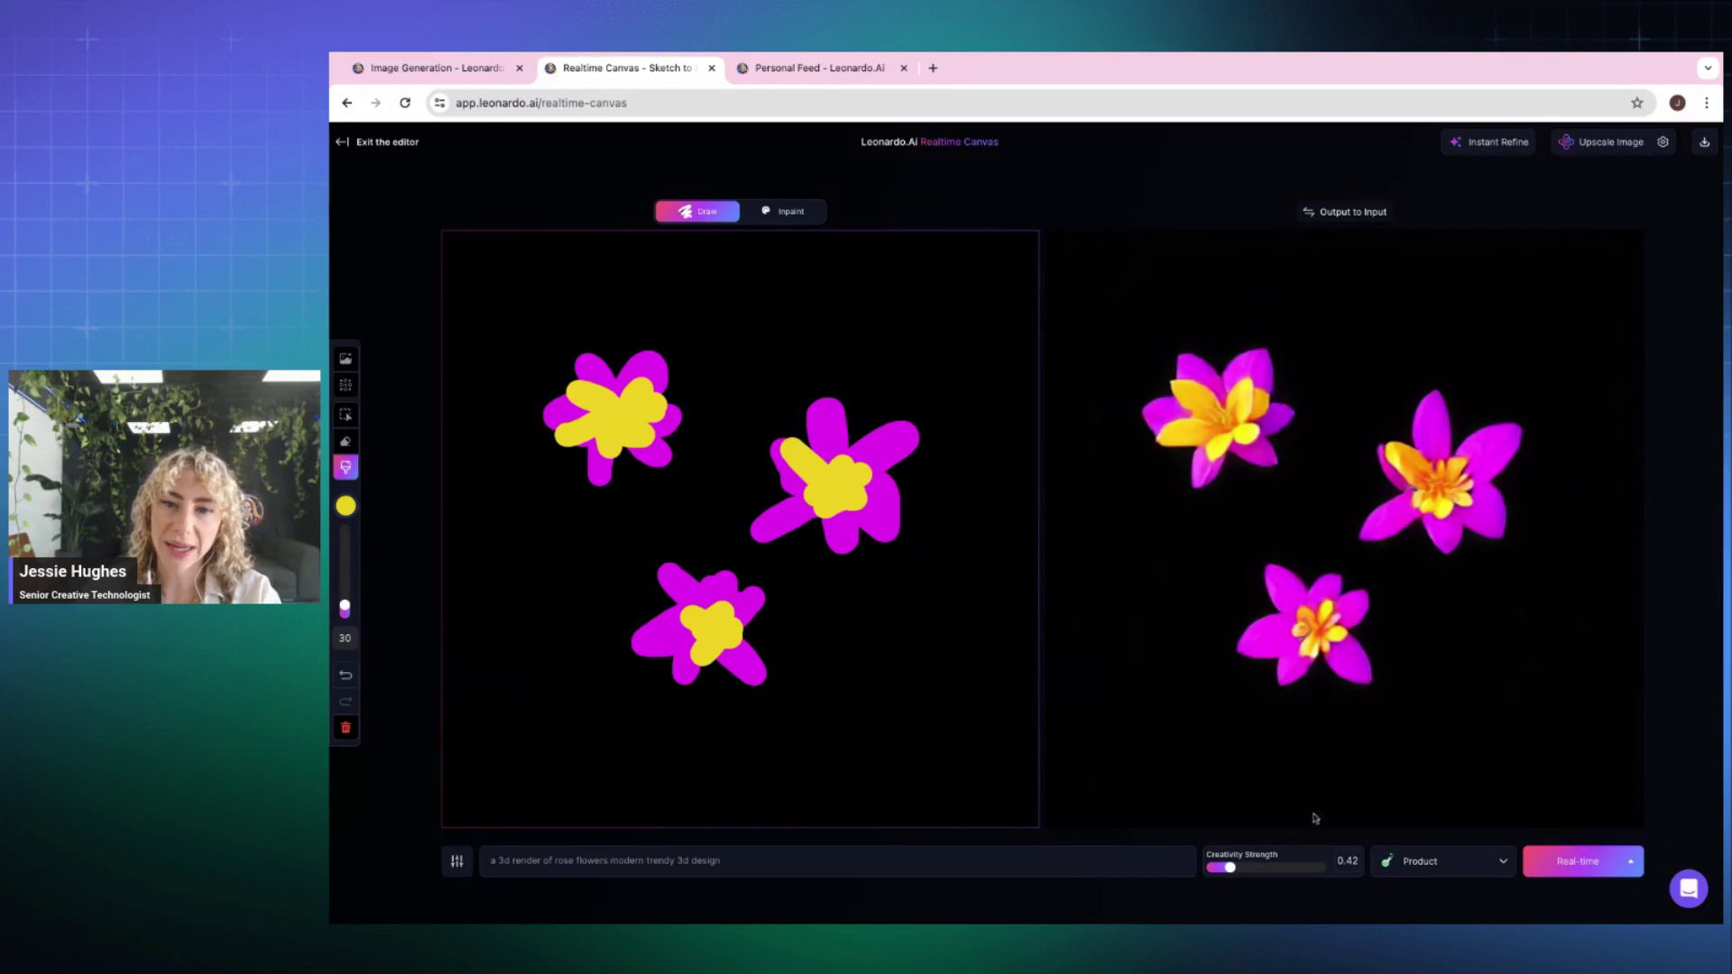
click(1240, 873)
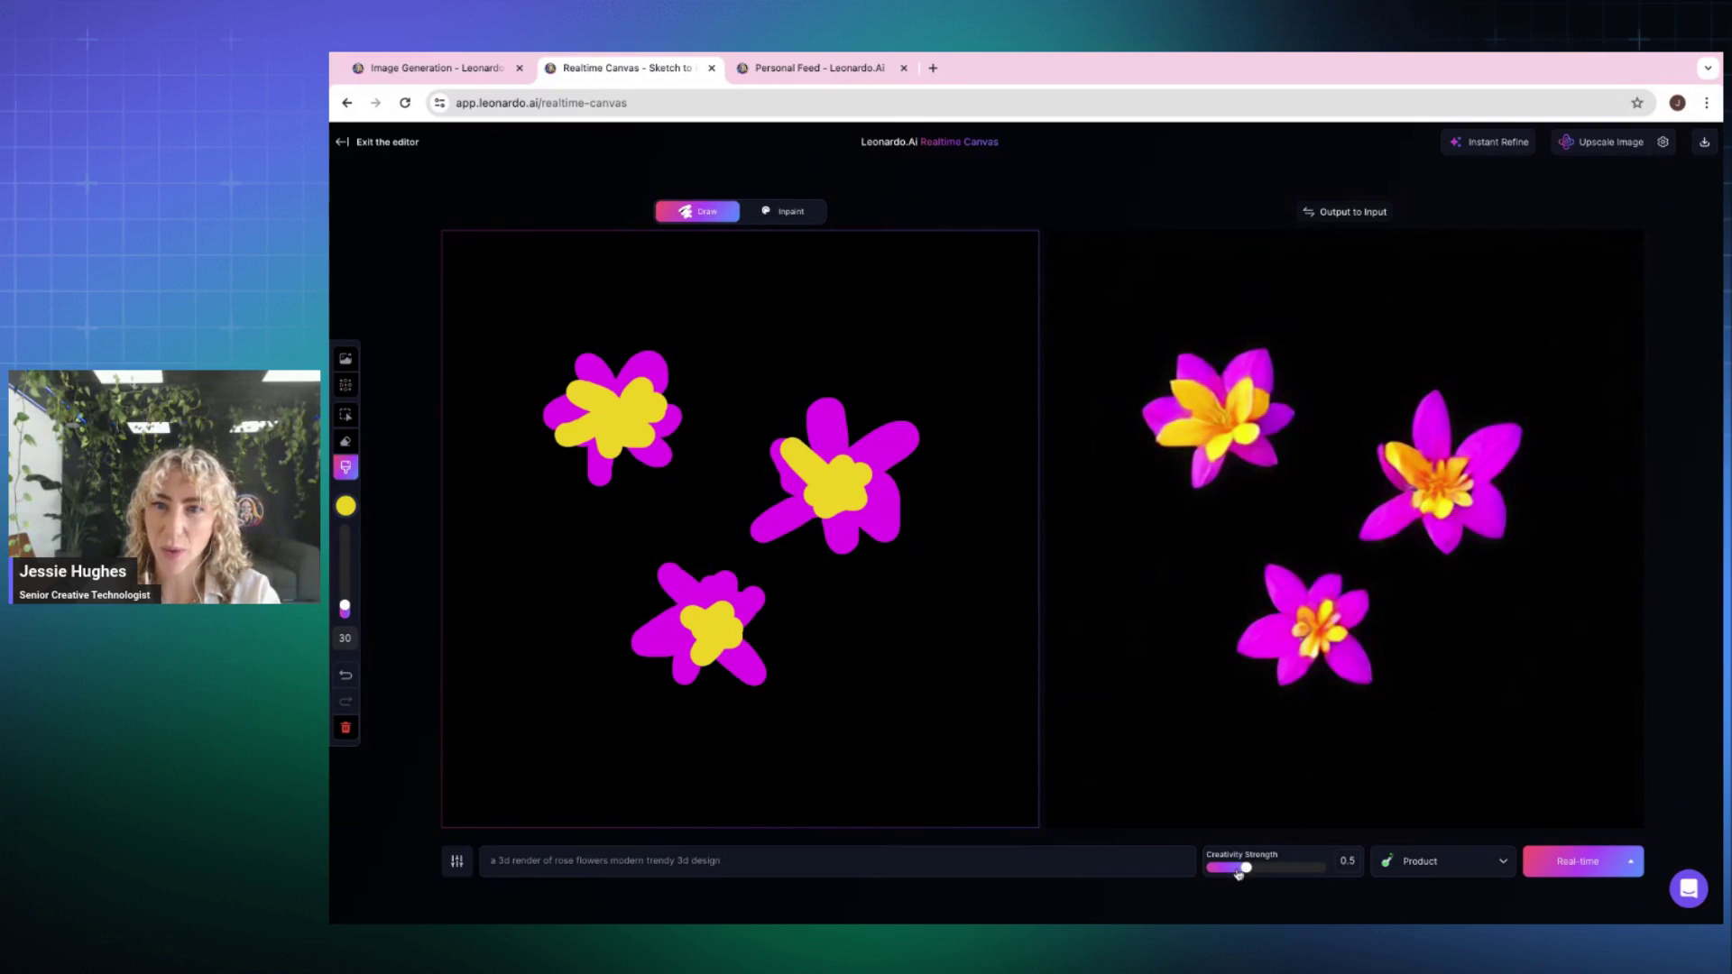
Run Instant Refine on the generated flowers and send the output image to the input canvas
click(1495, 147)
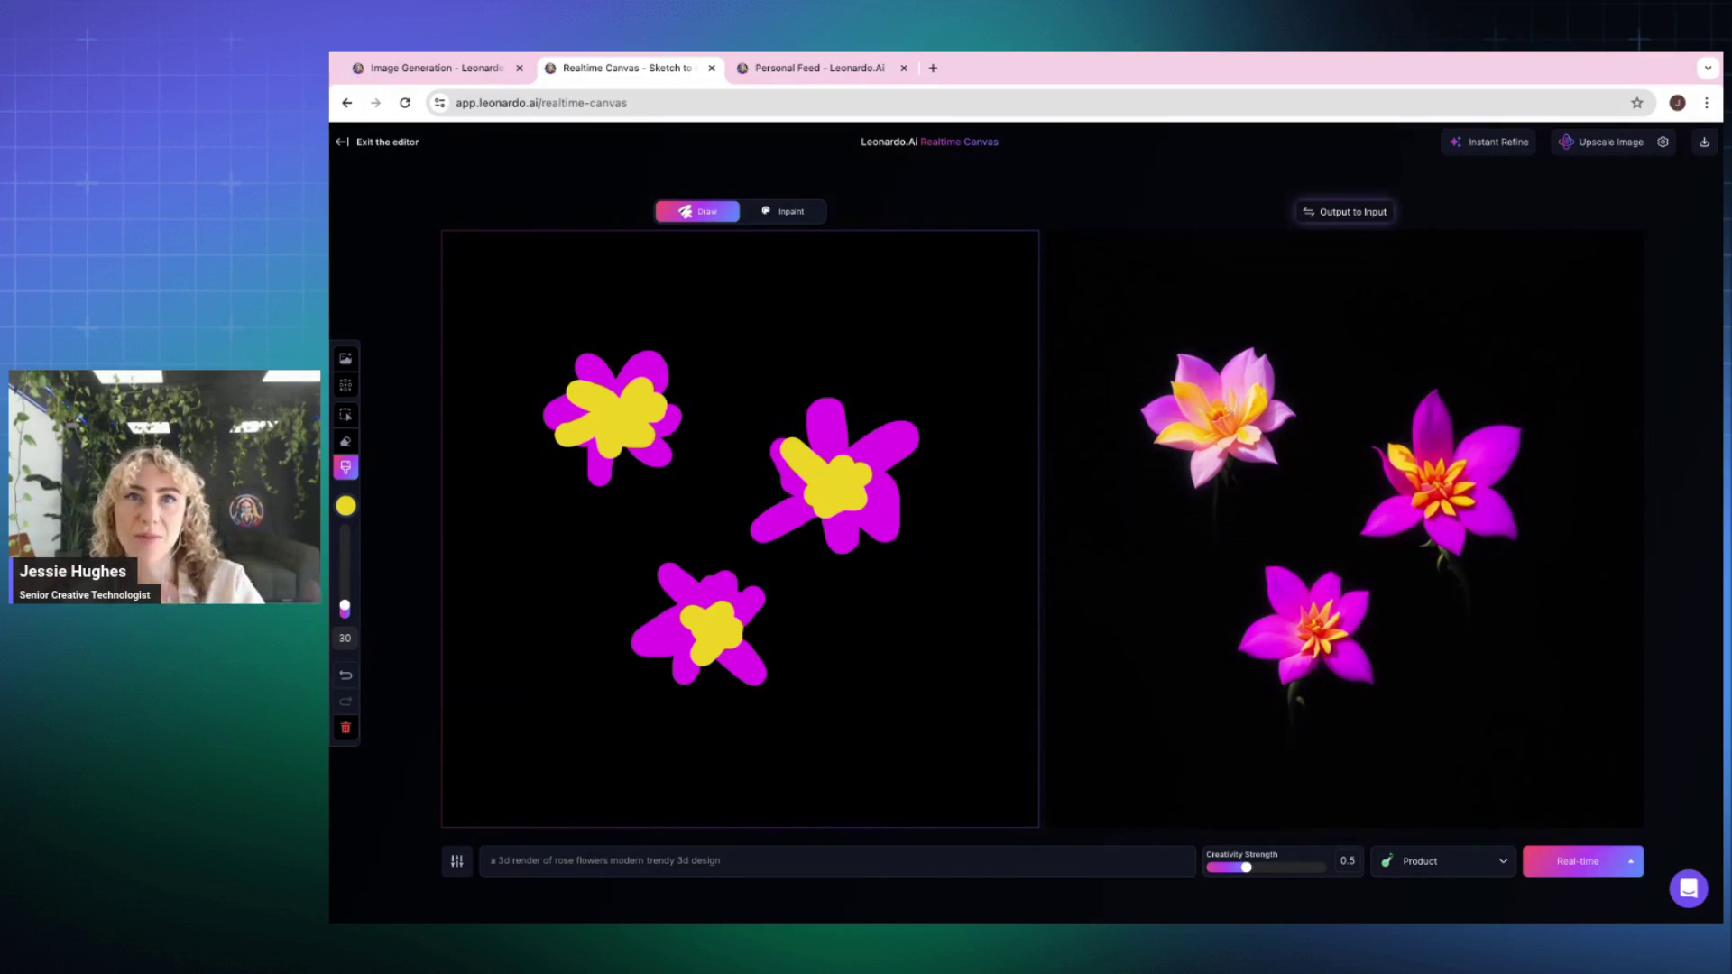
click(1344, 211)
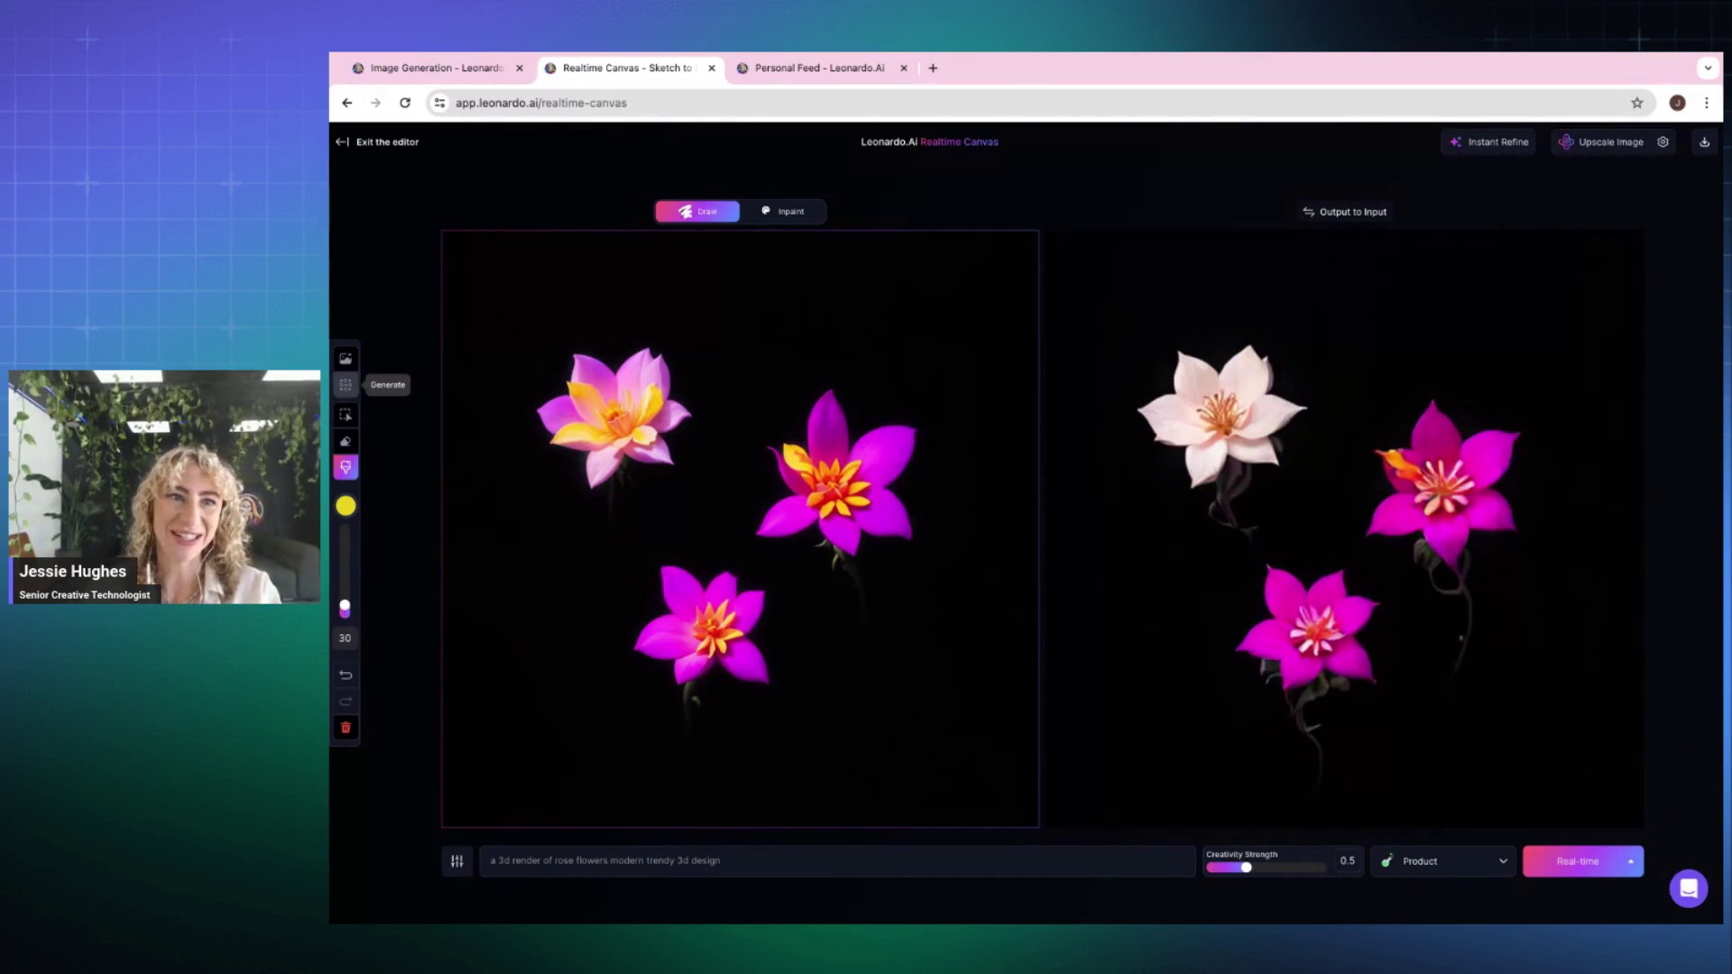
Generate a "bee" image in a reduced frame on the canvas, placed beneath the rightmost flower
click(353, 390)
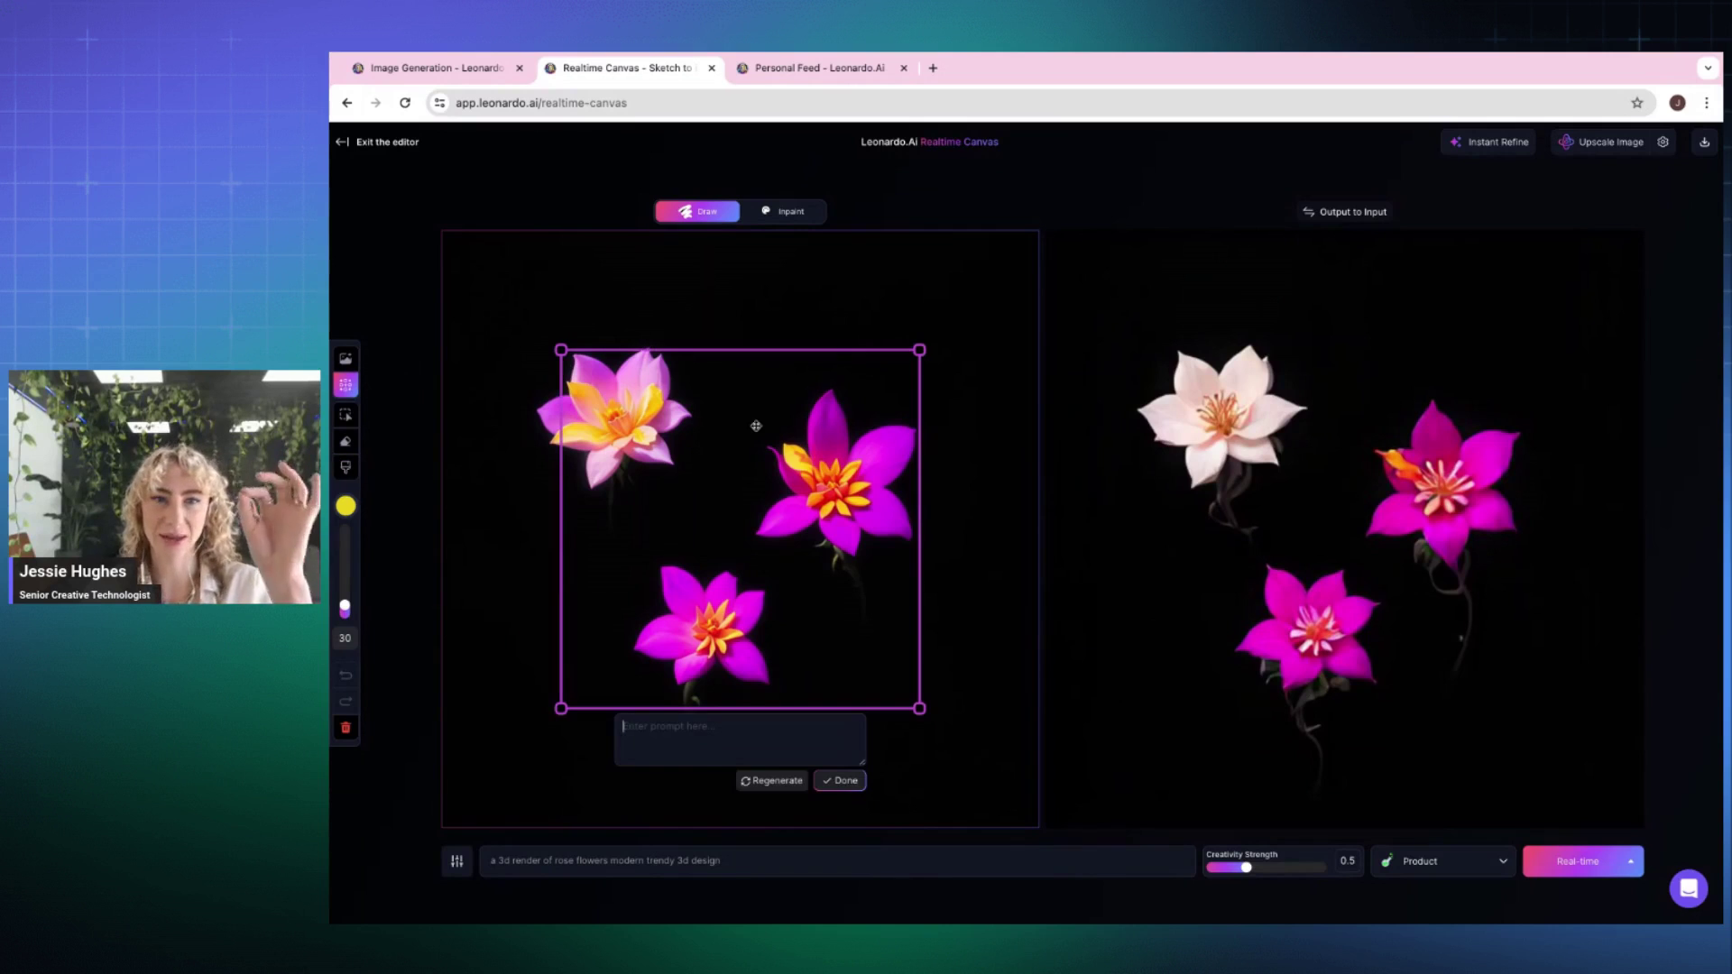
drag(920, 350, 788, 482)
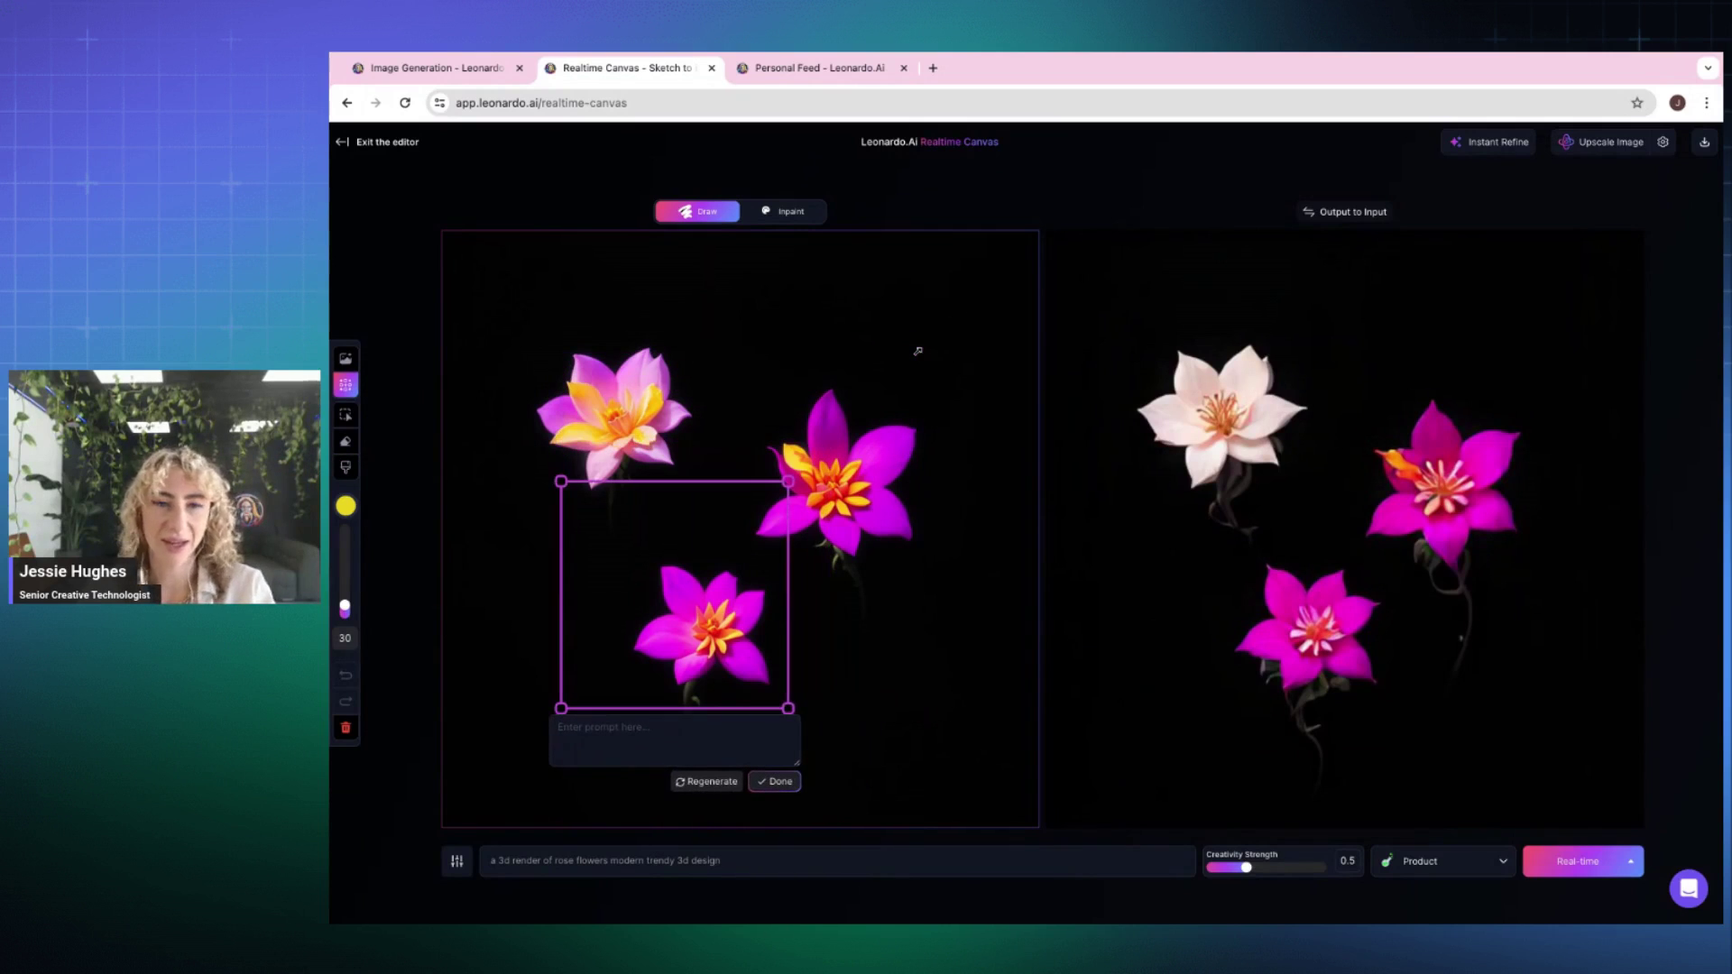
drag(719, 599, 879, 603)
click(796, 731)
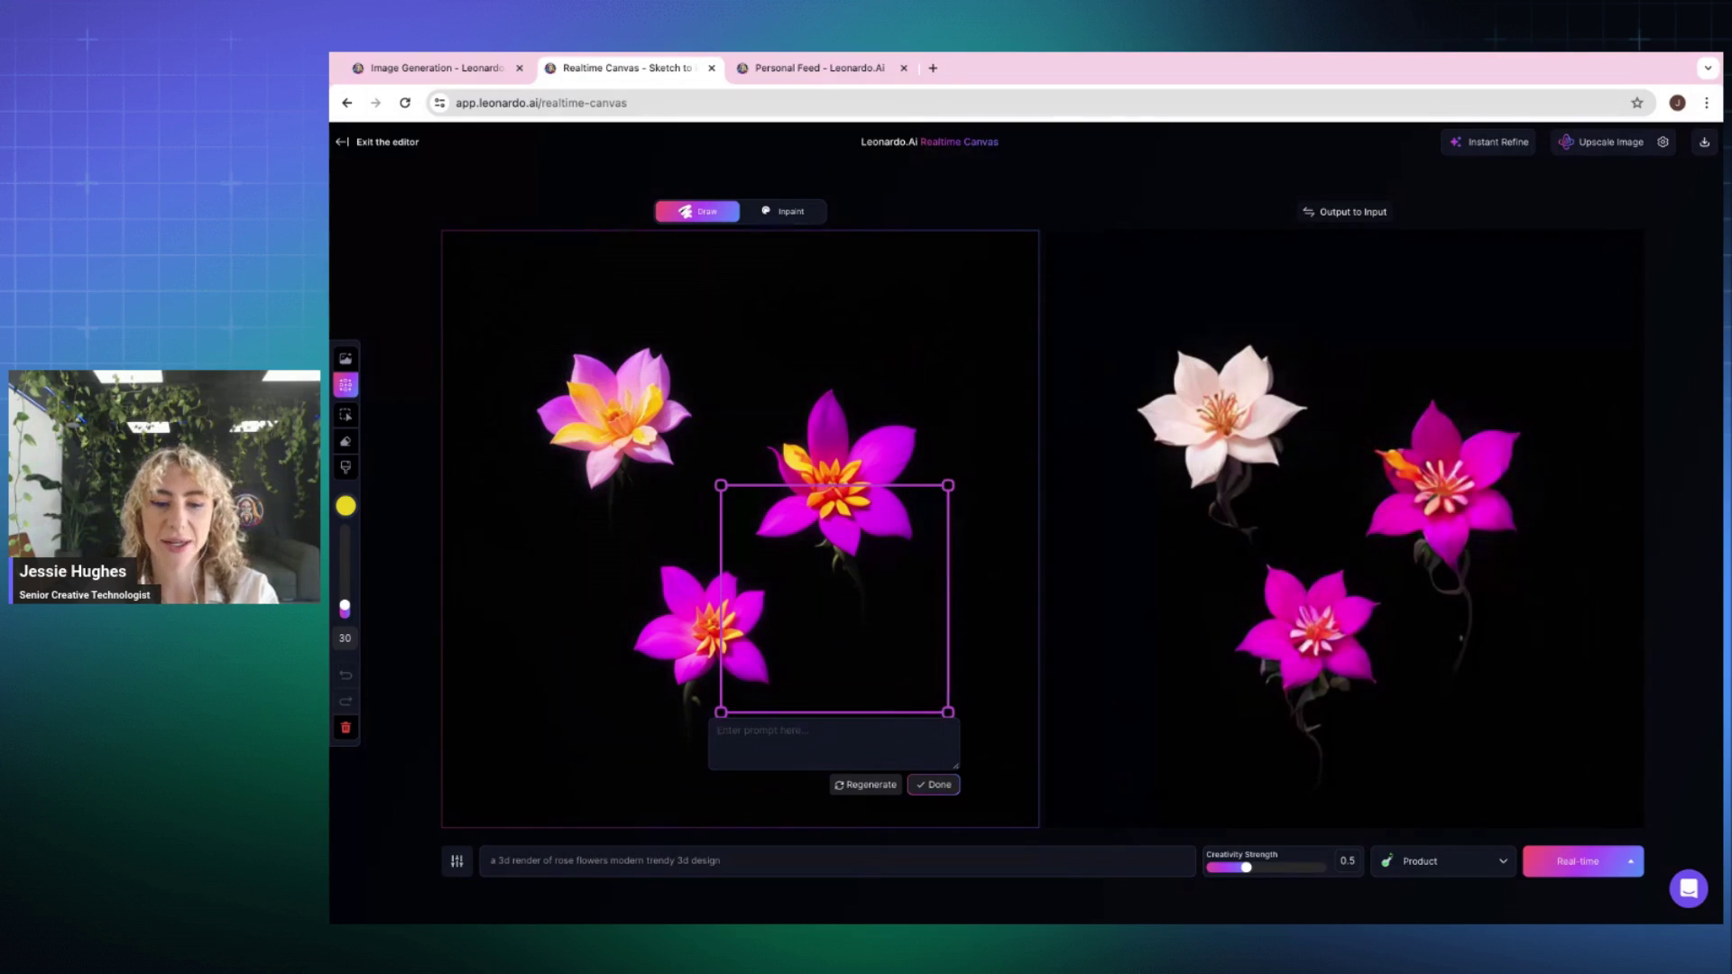
text(bee)
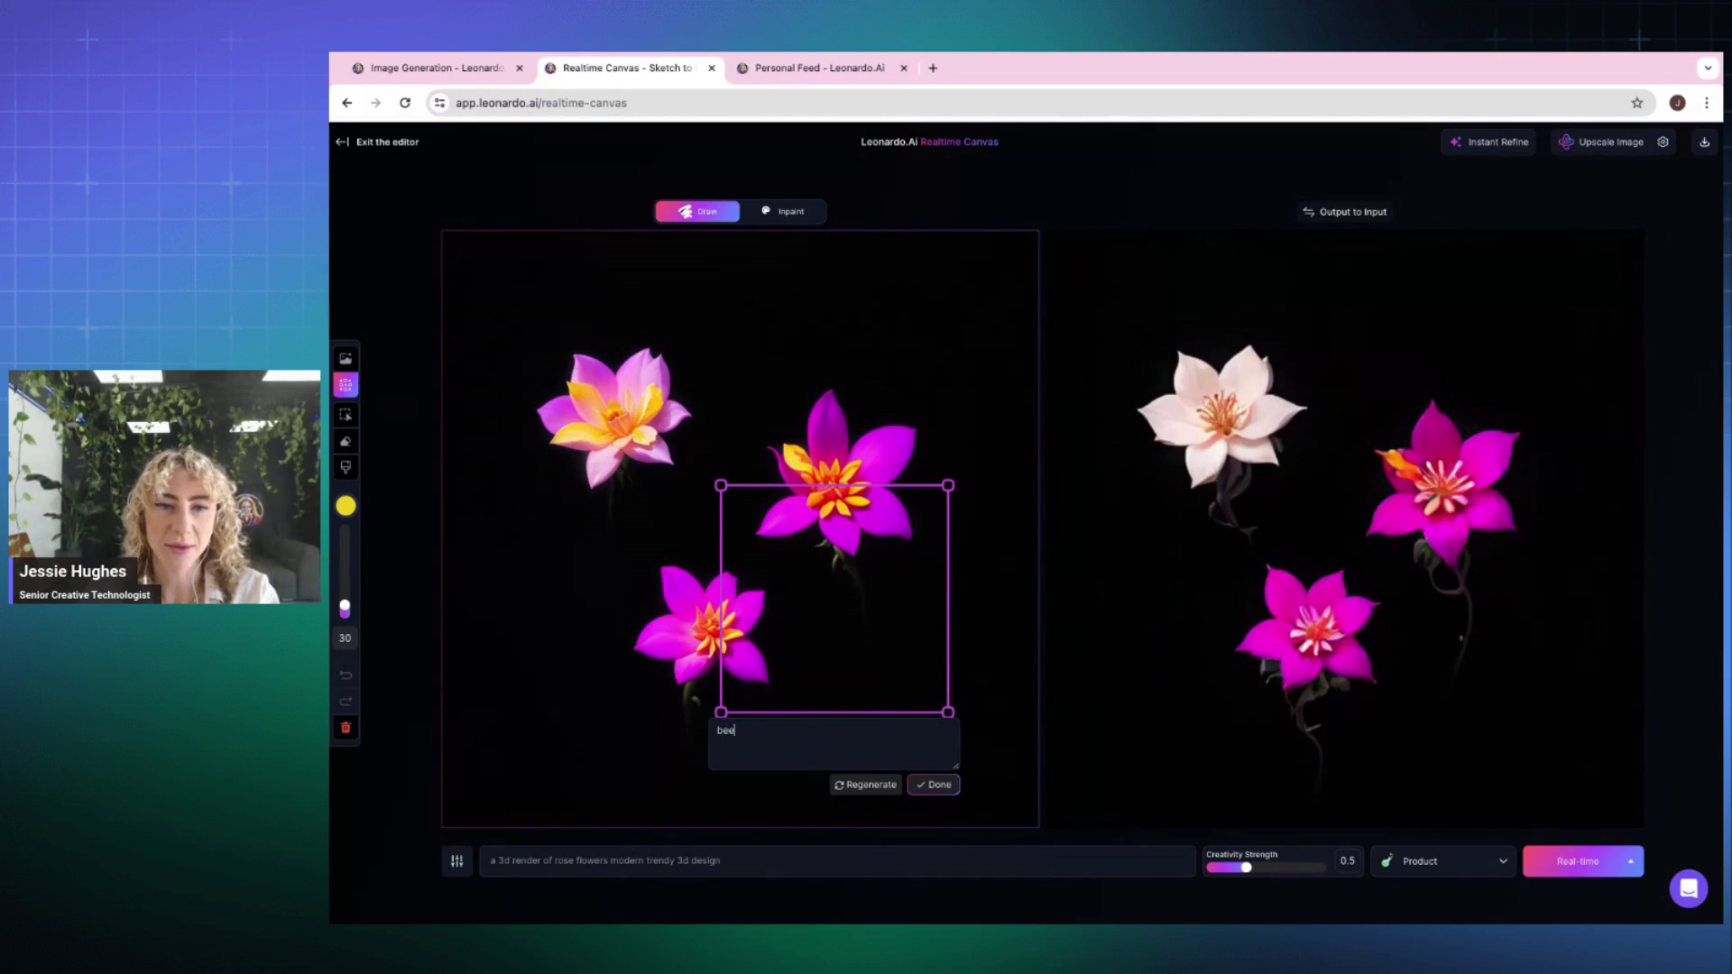
Regenerate the bee image twice and accept the last version onto the canvas
click(868, 785)
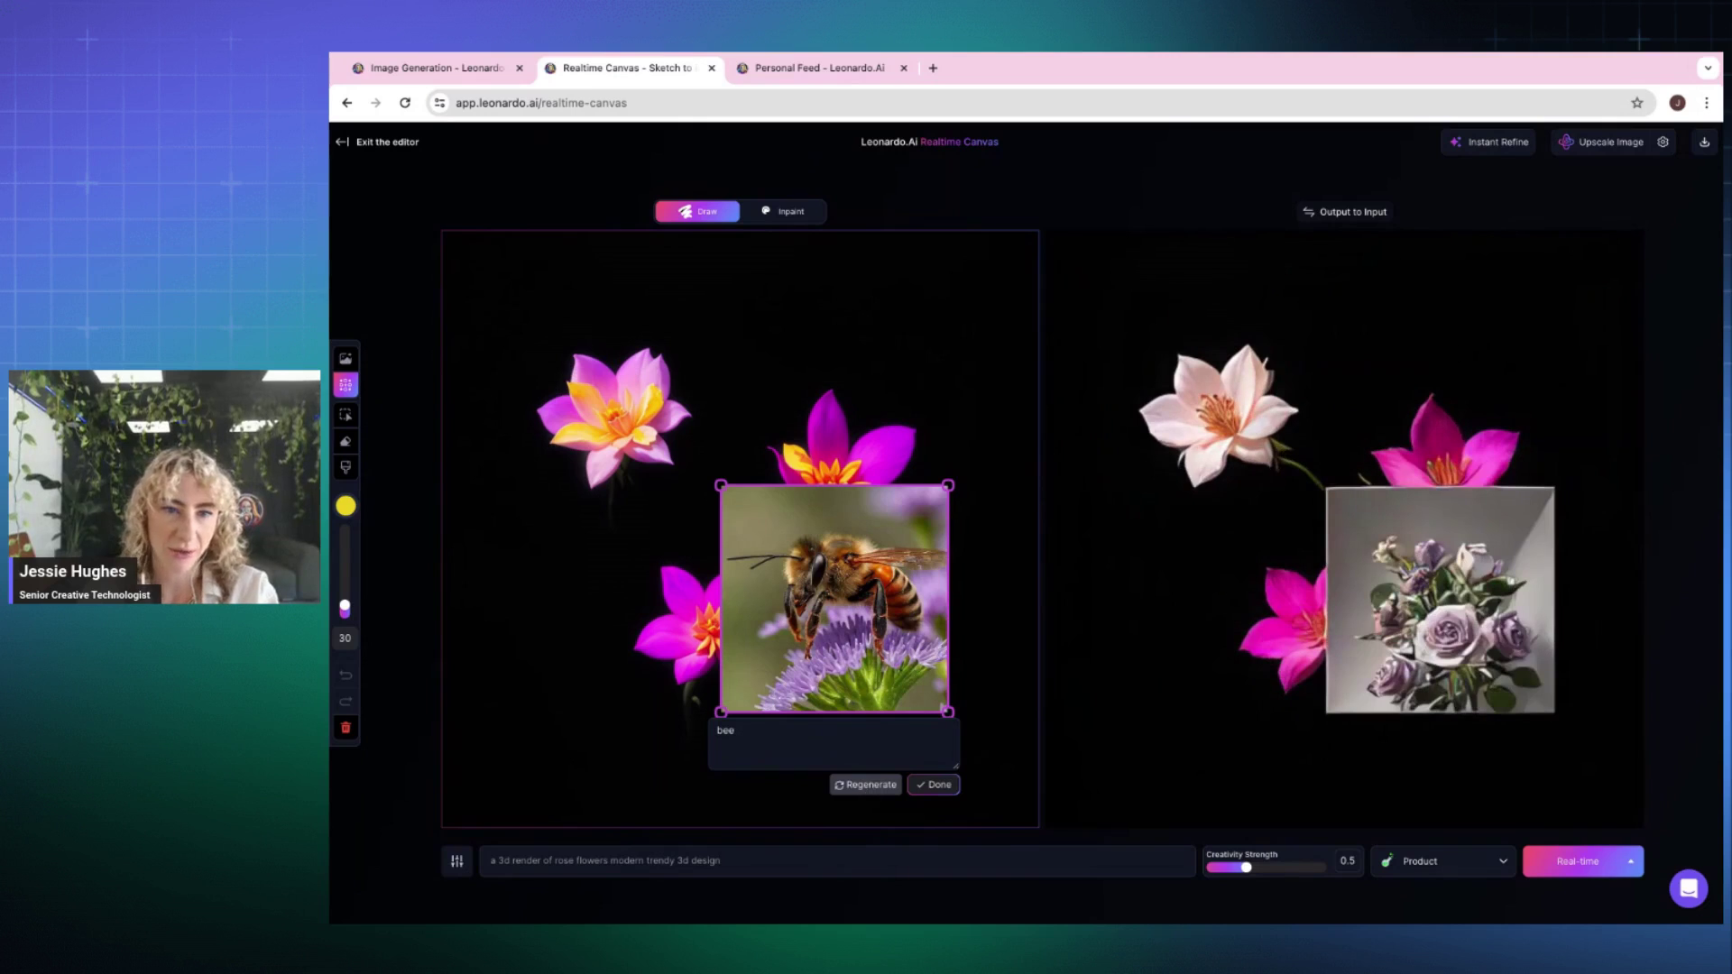
click(878, 790)
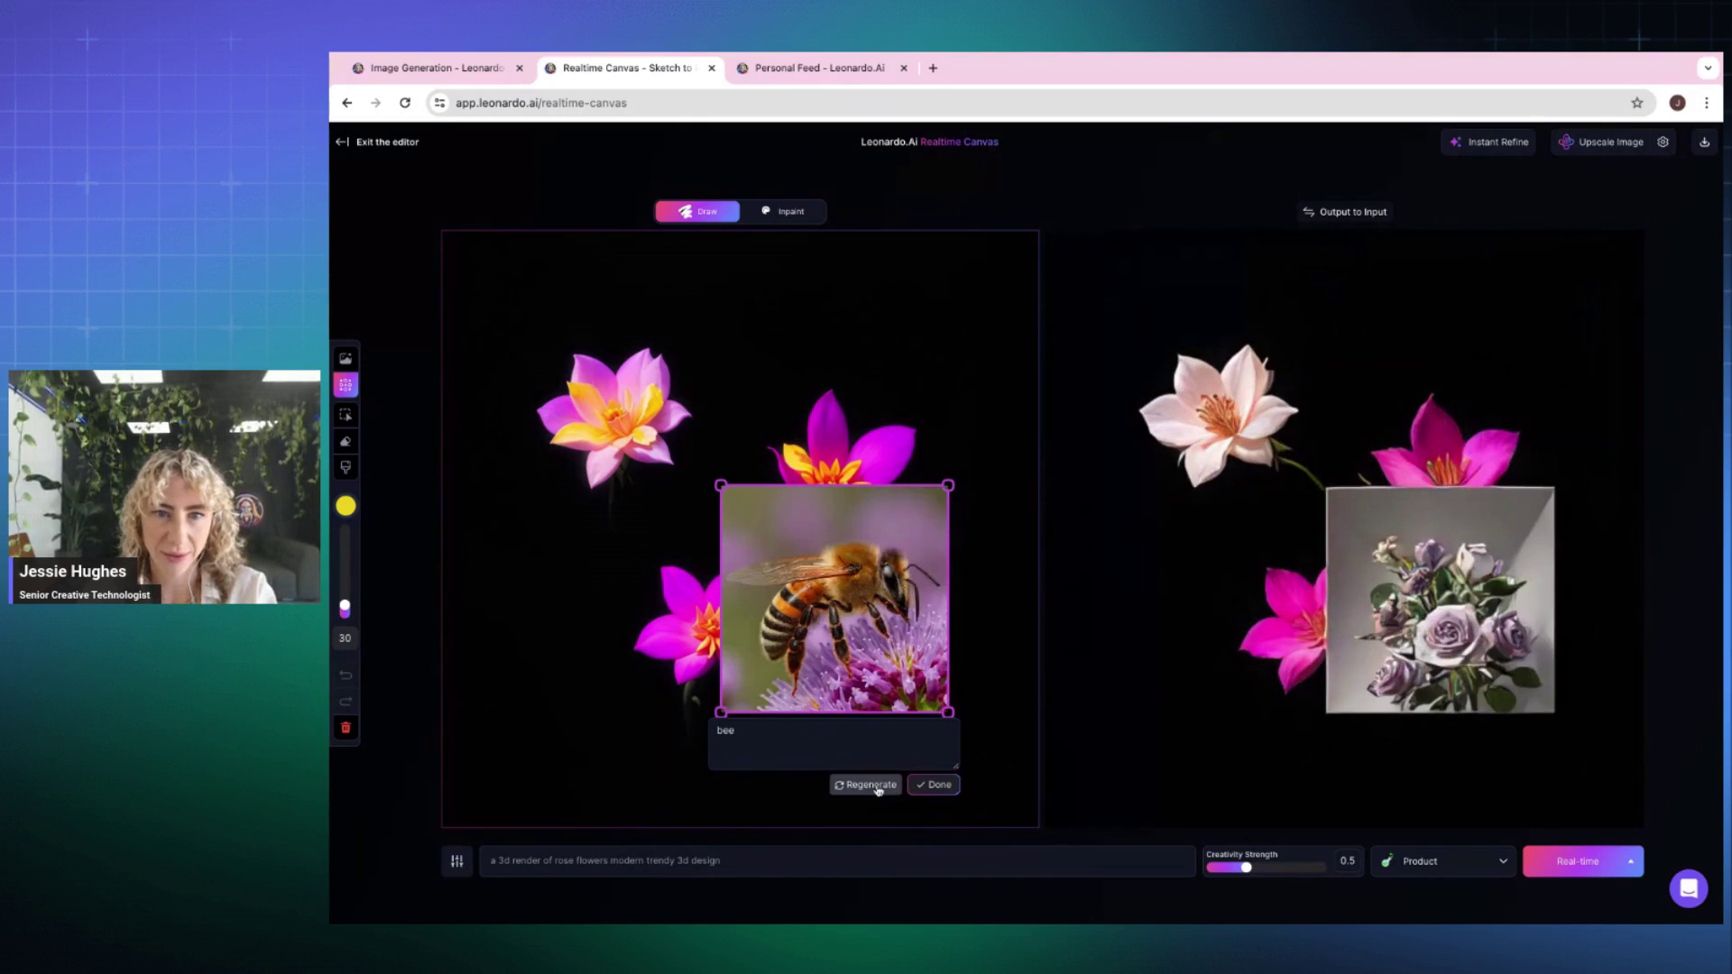
click(925, 789)
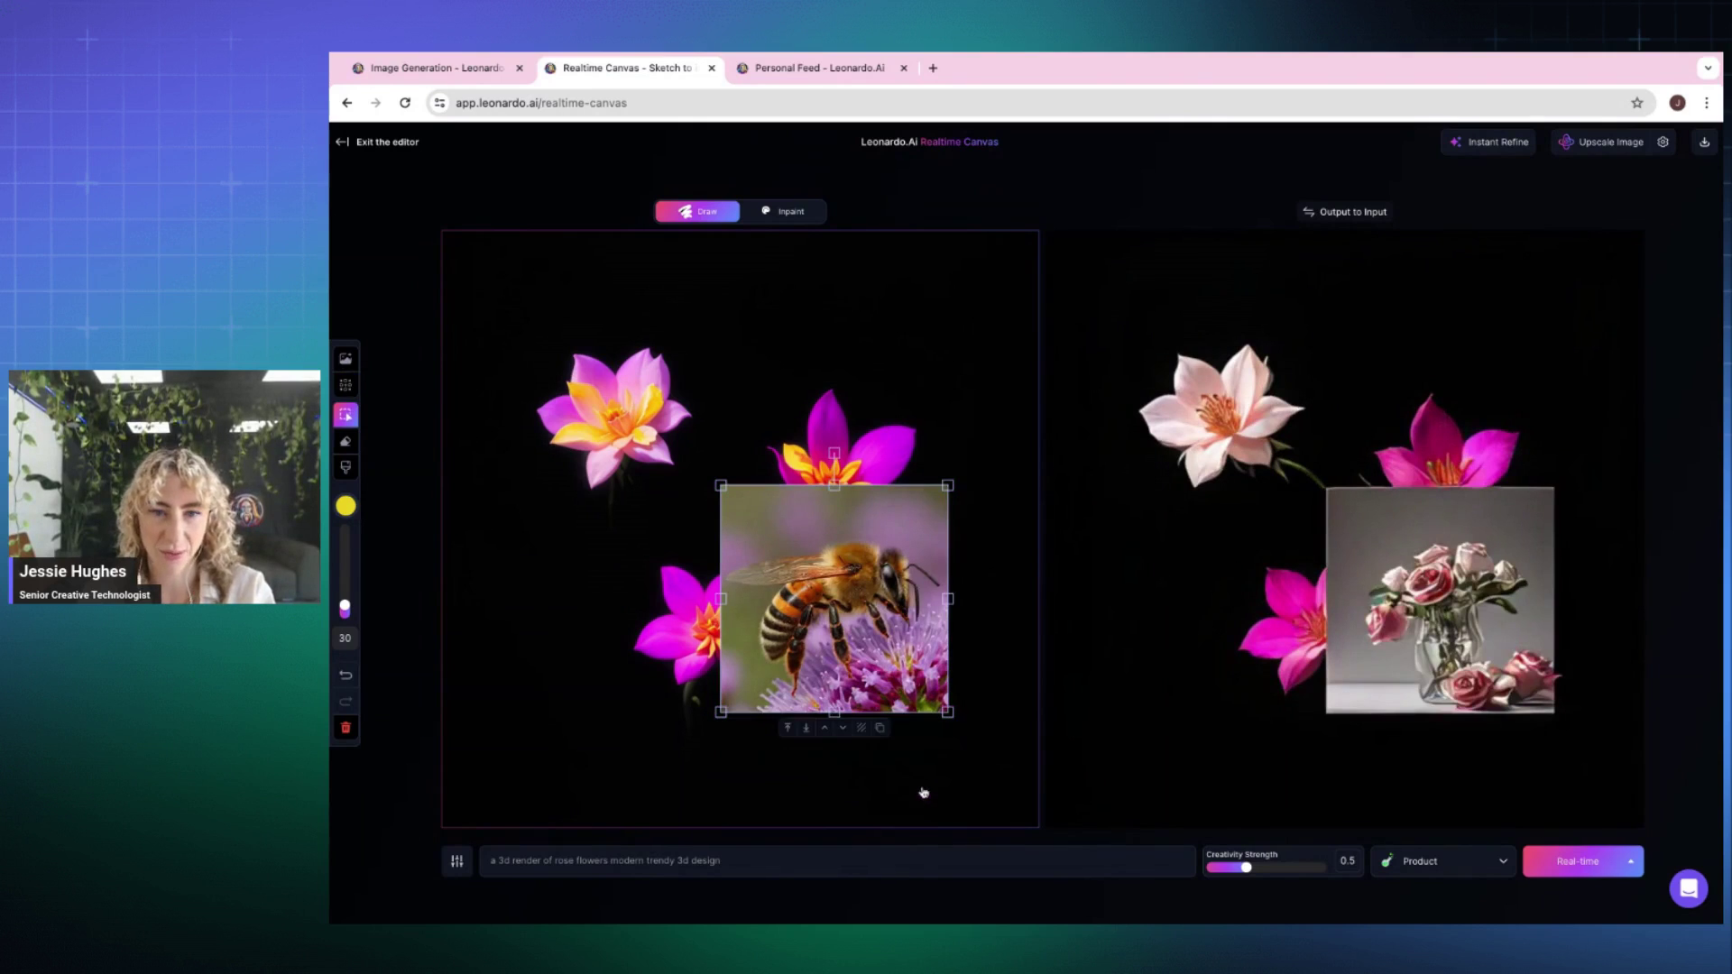
Remove the bee image's background and place the bee, slightly smaller, just below the upper-left flower
click(861, 728)
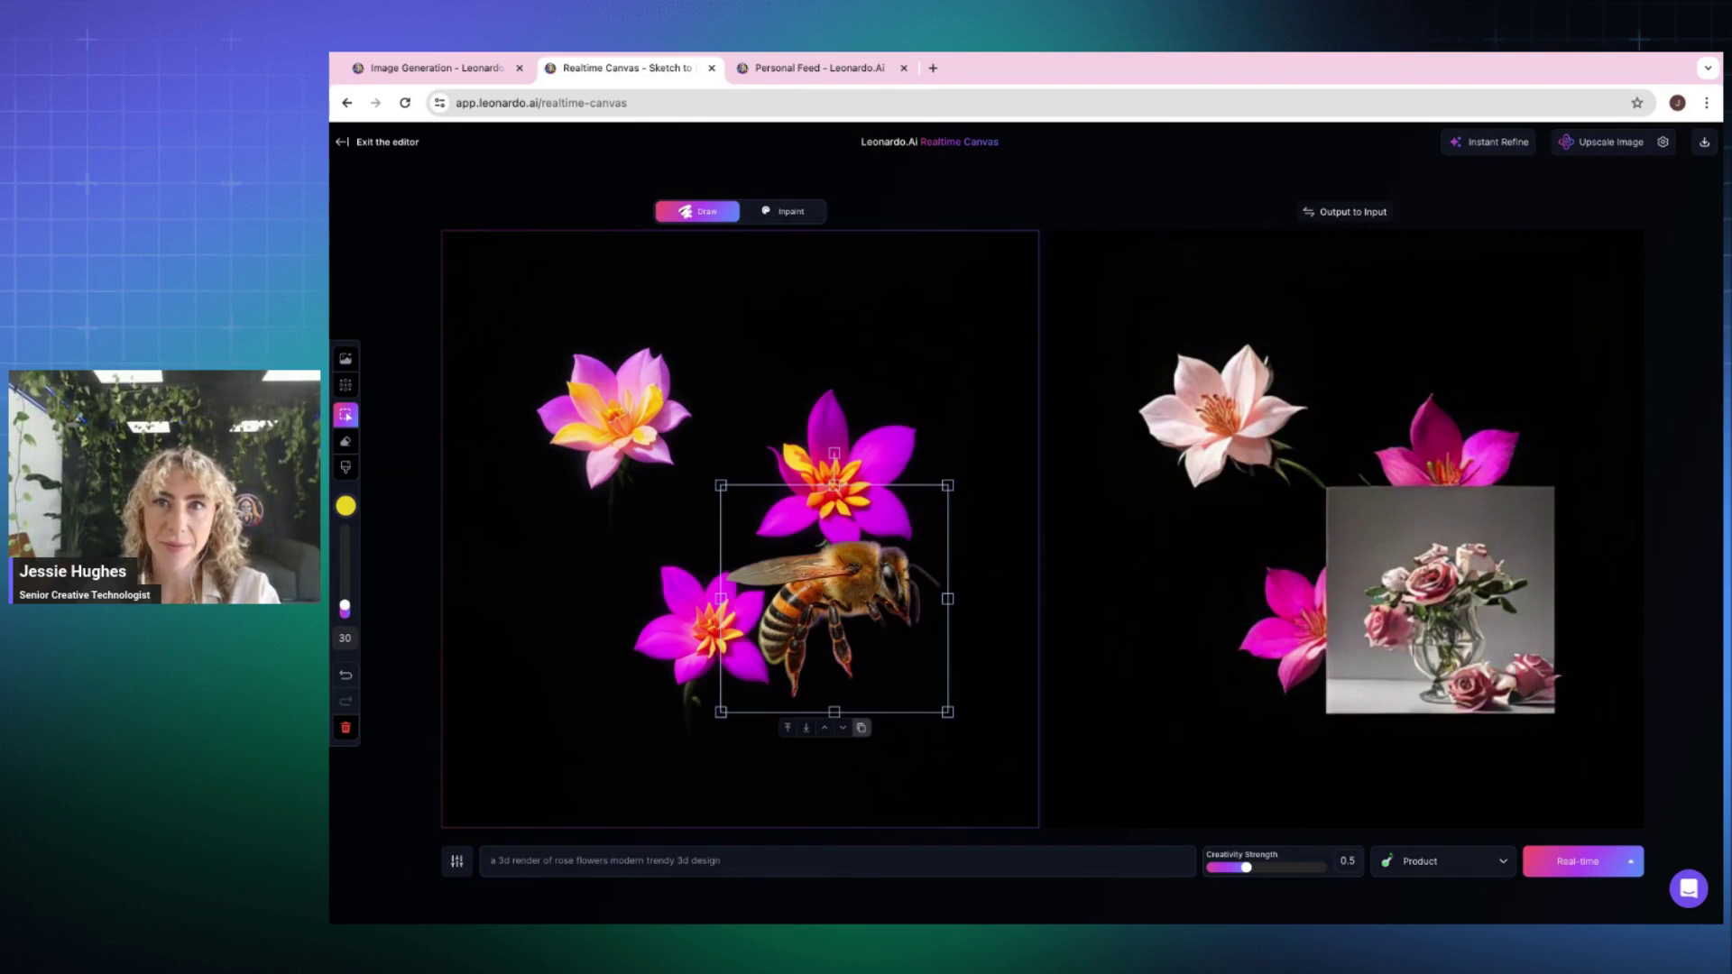
drag(867, 603, 648, 512)
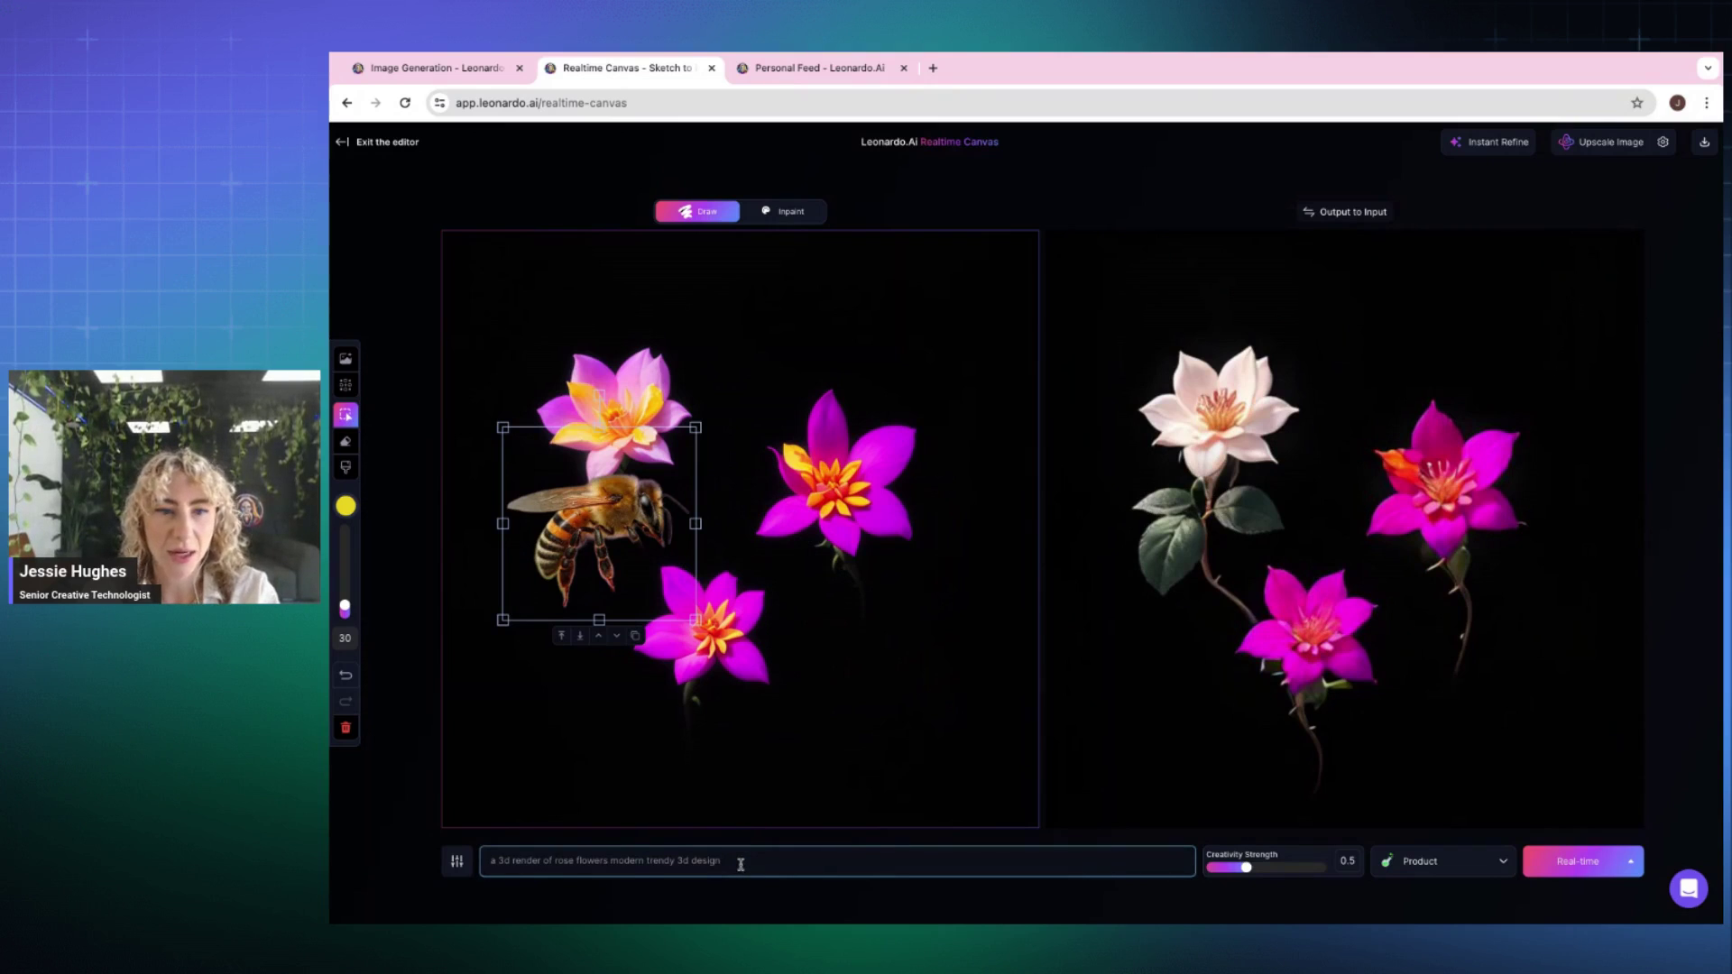
Change the prompt to "a 3d render of rose flowers with bumble bees" and set Creativity Strength to 0.57
drag(614, 861, 721, 861)
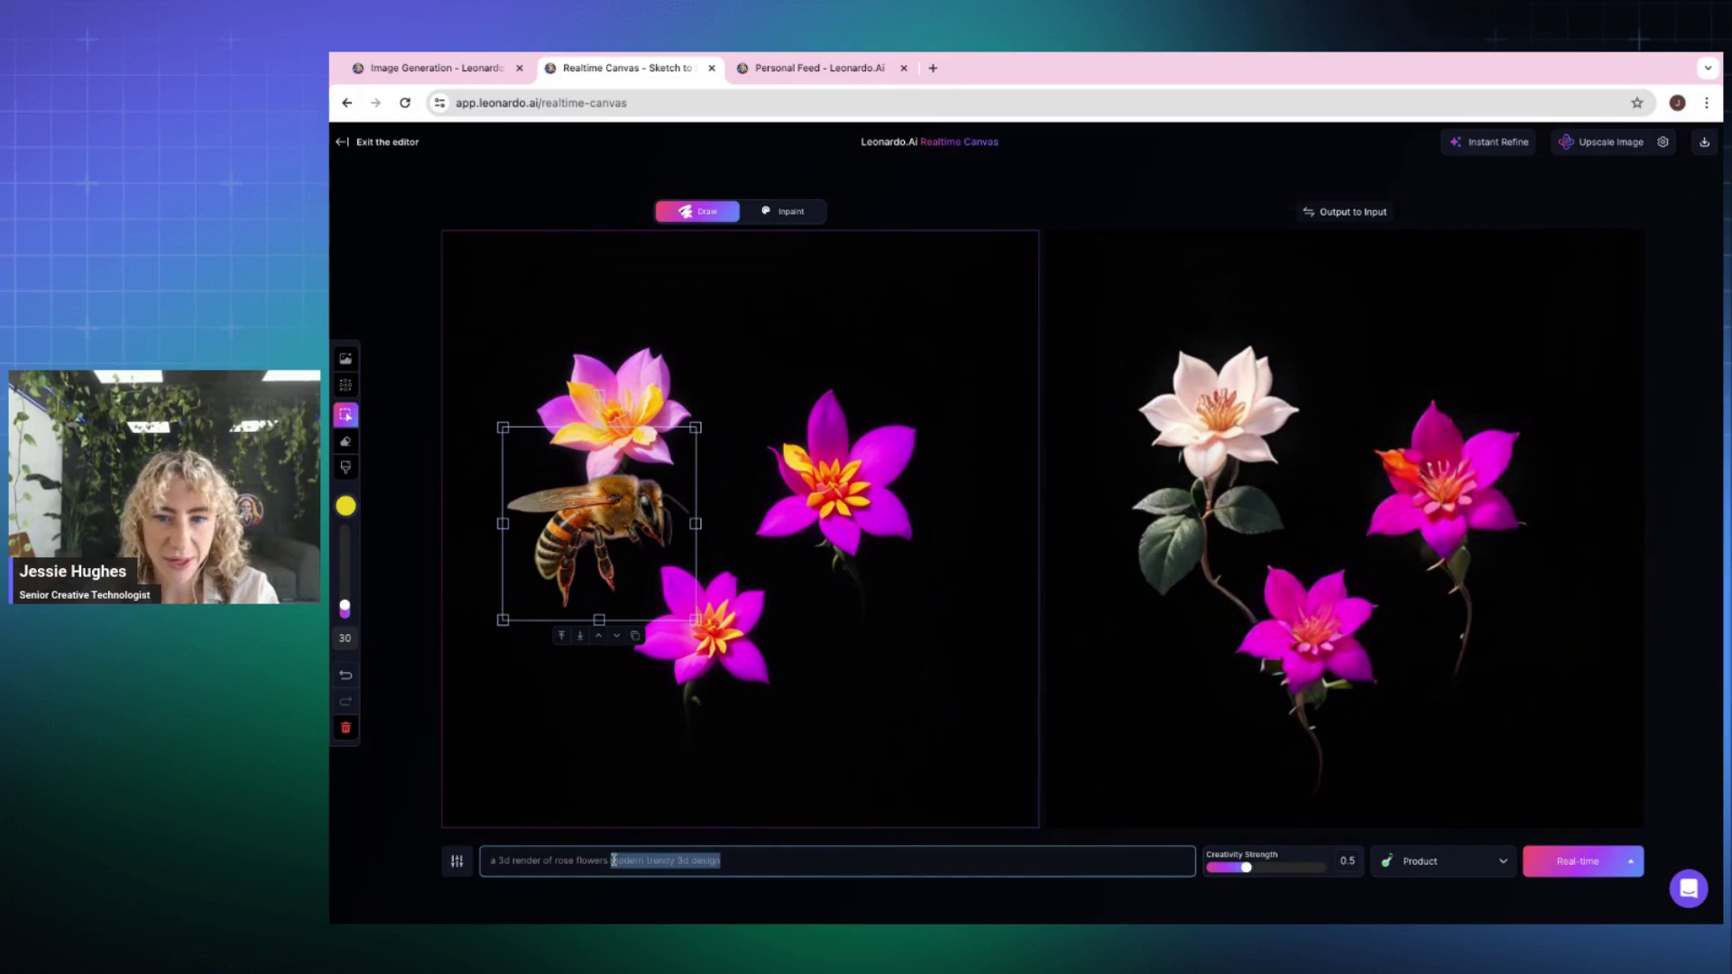
key(BackSpace)
text(with)
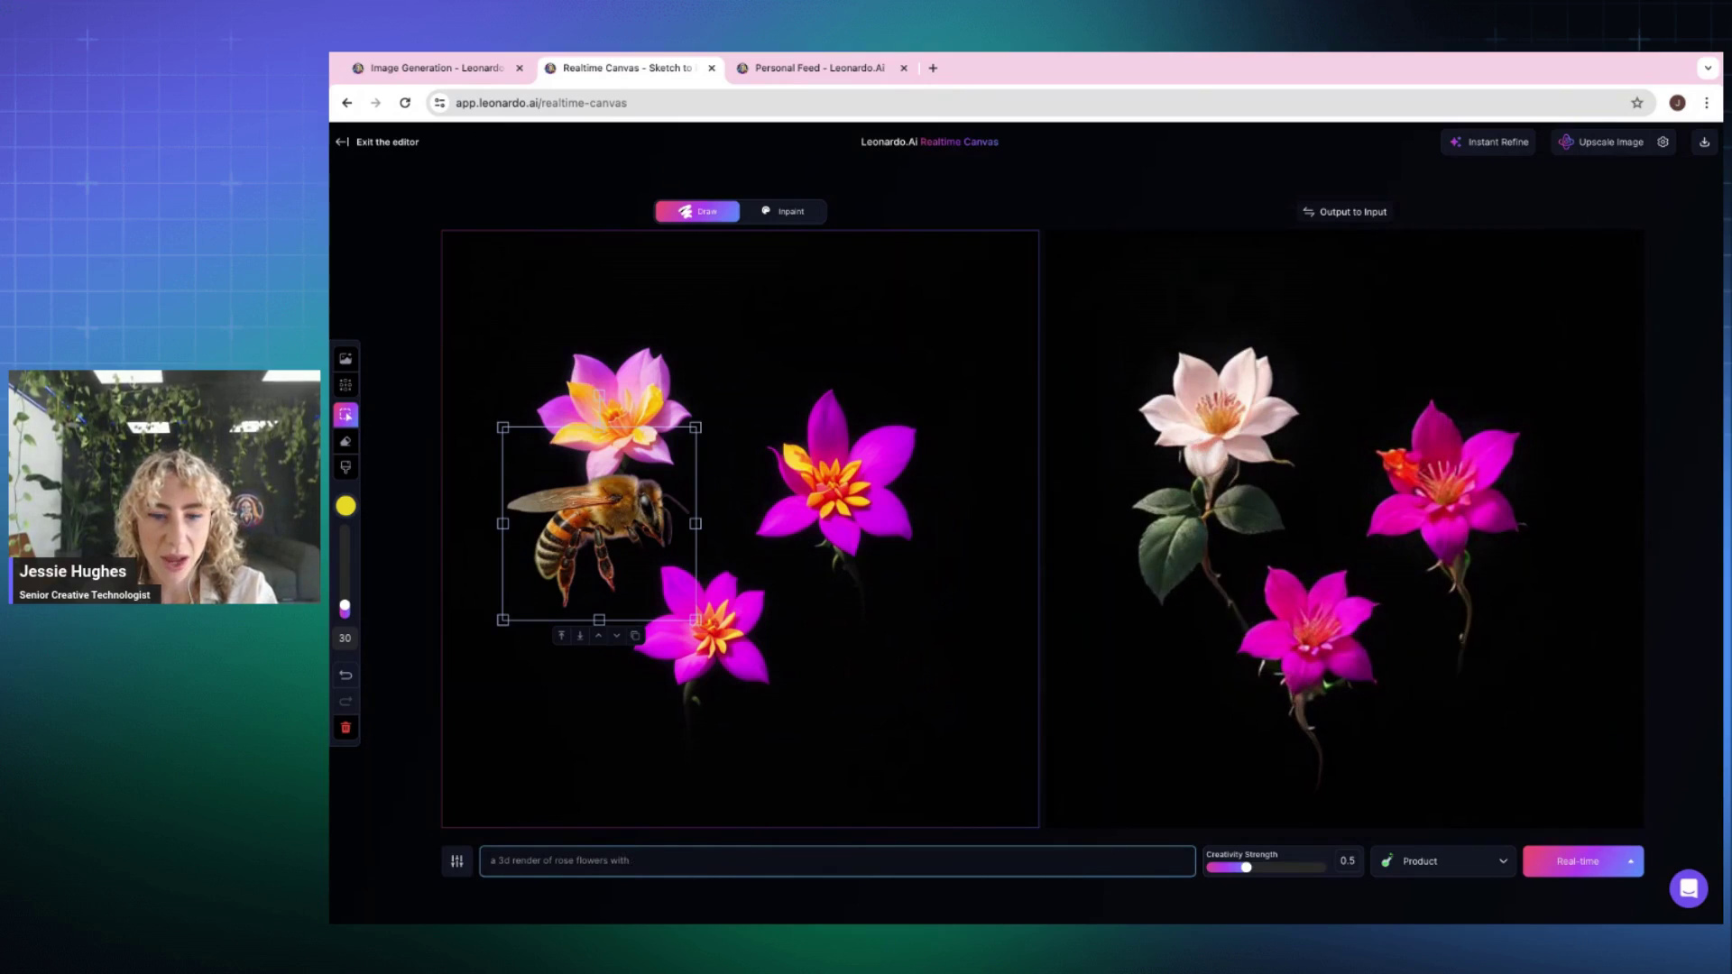
text( bumble bee)
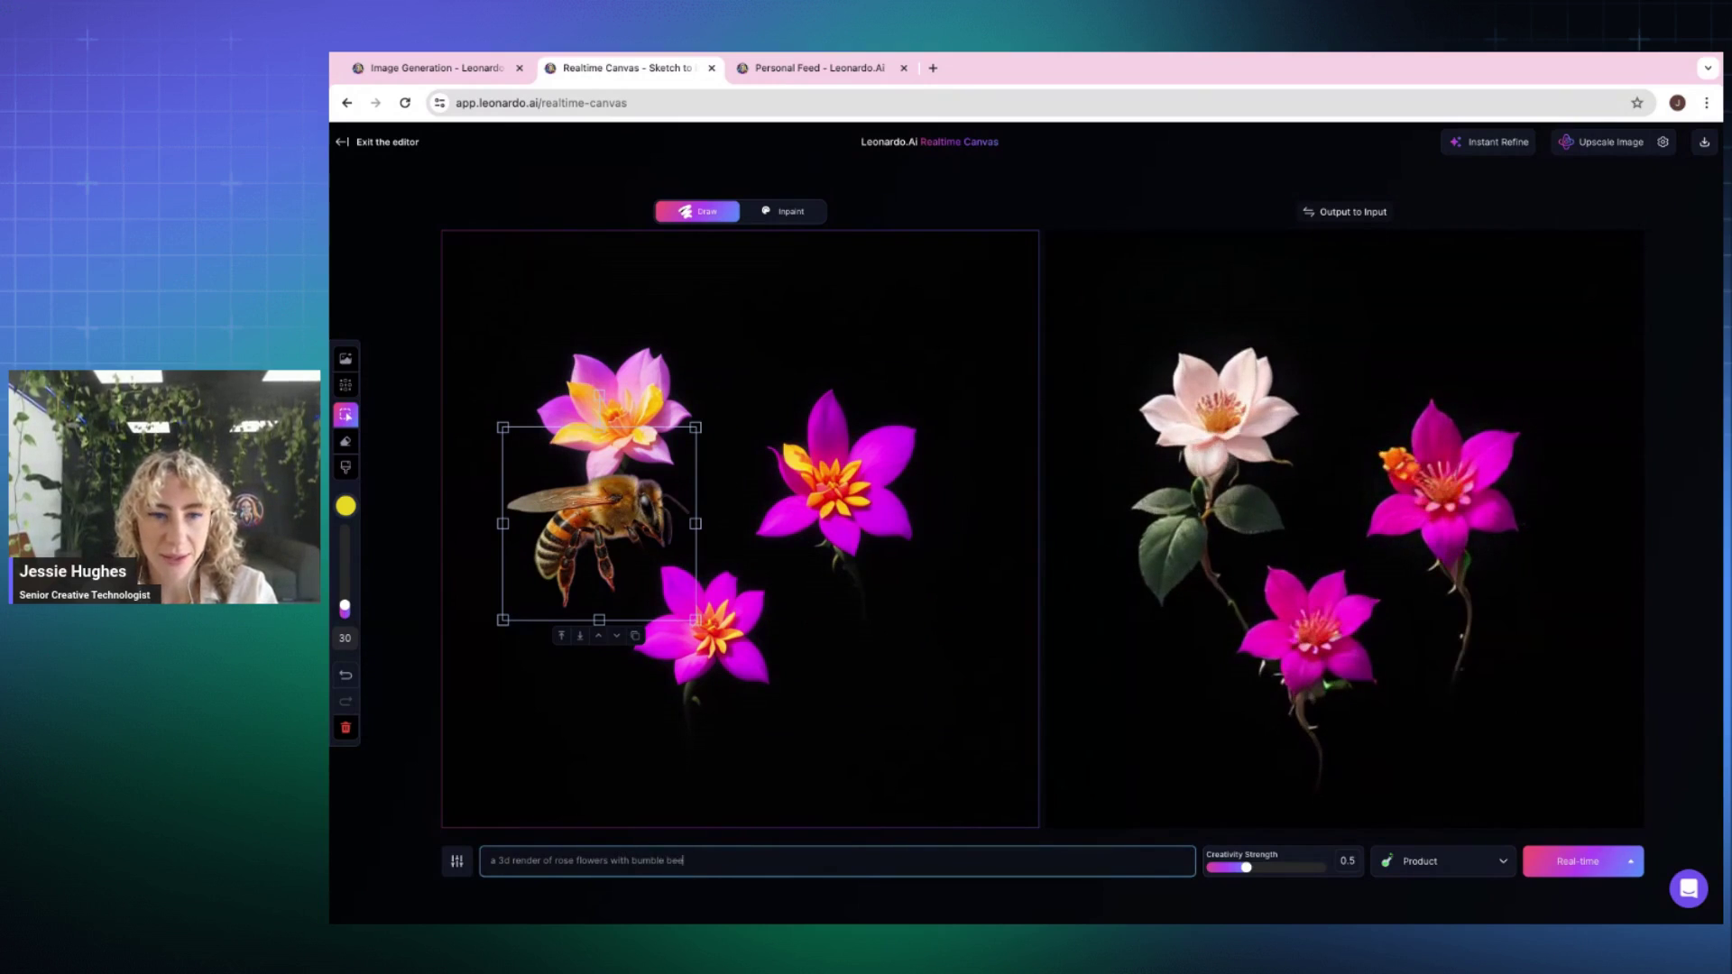
text(s)
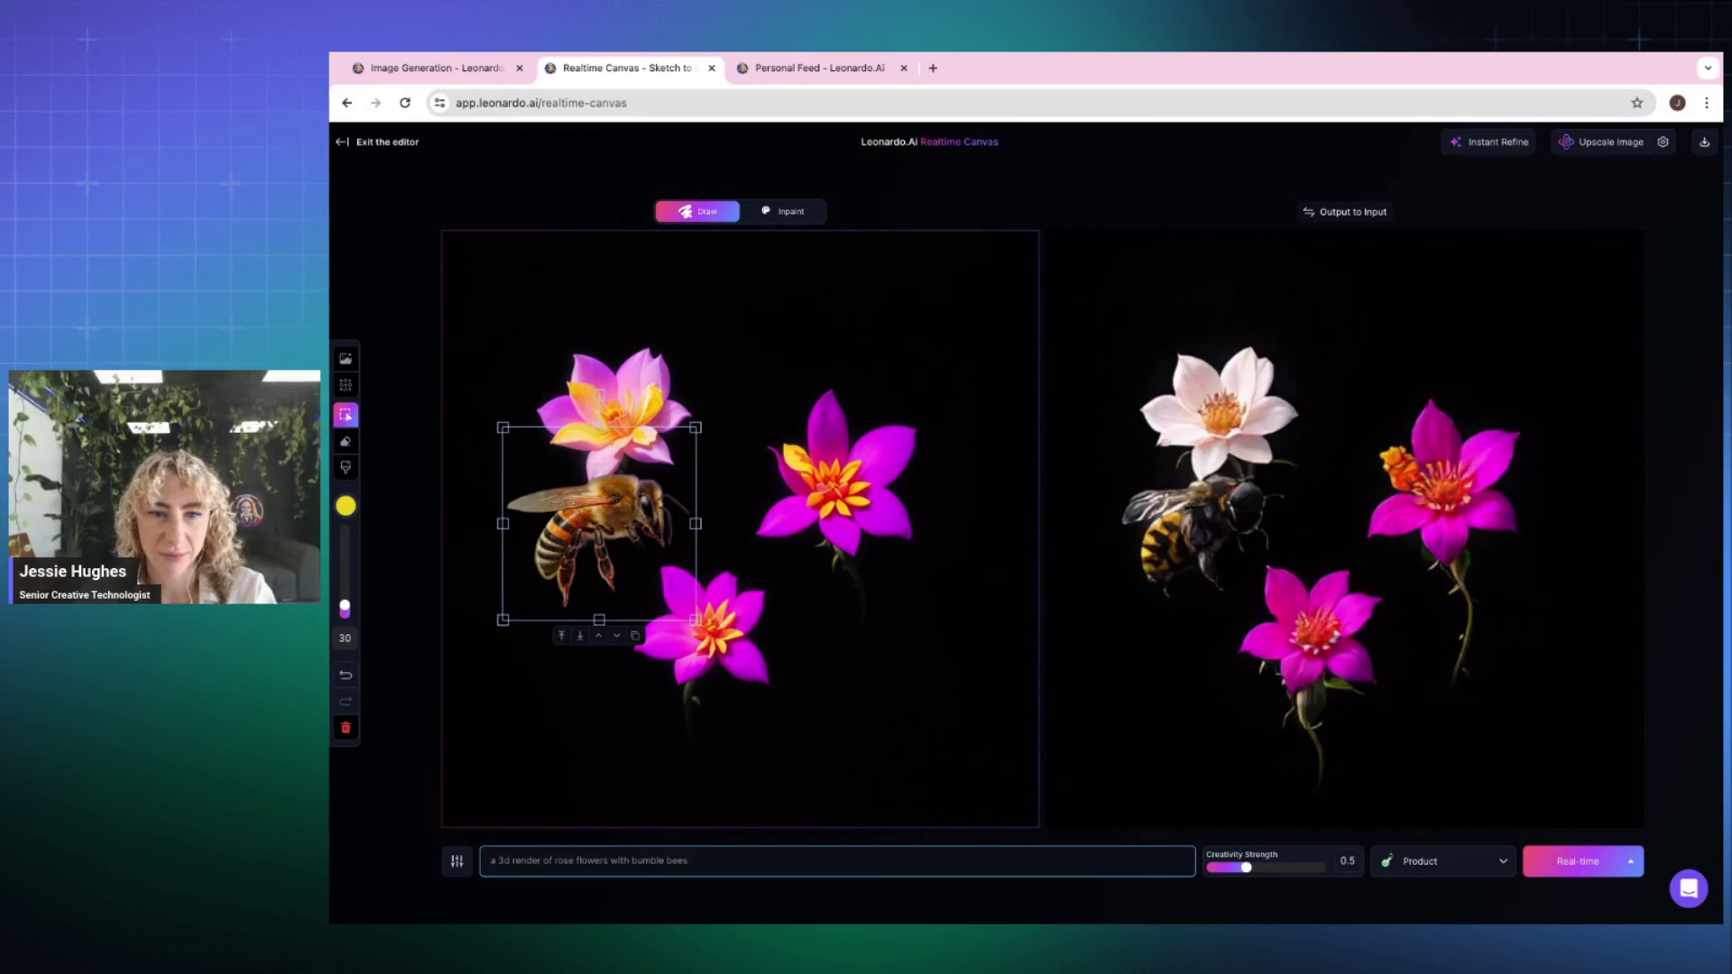
drag(1245, 868, 1261, 868)
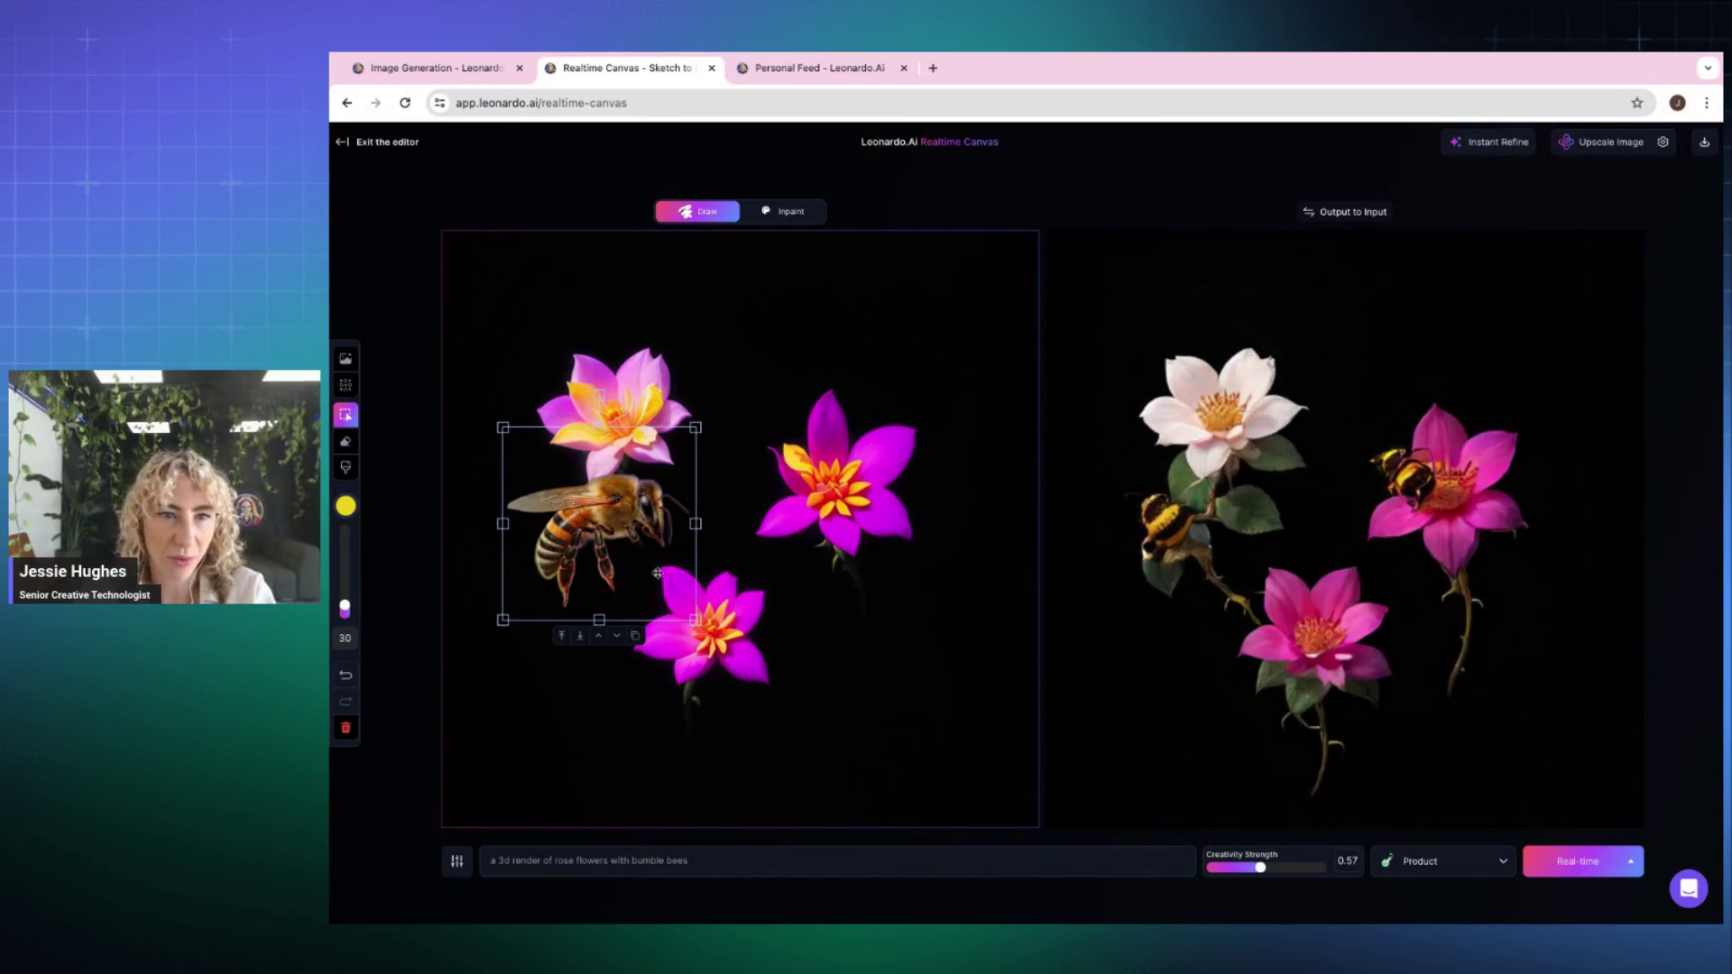
Duplicate the bee, mirror and slightly tilt the copy, and place it beneath the rightmost flower, beside the lowest one
click(636, 639)
drag(635, 548, 886, 608)
drag(960, 501, 870, 497)
drag(929, 627, 910, 596)
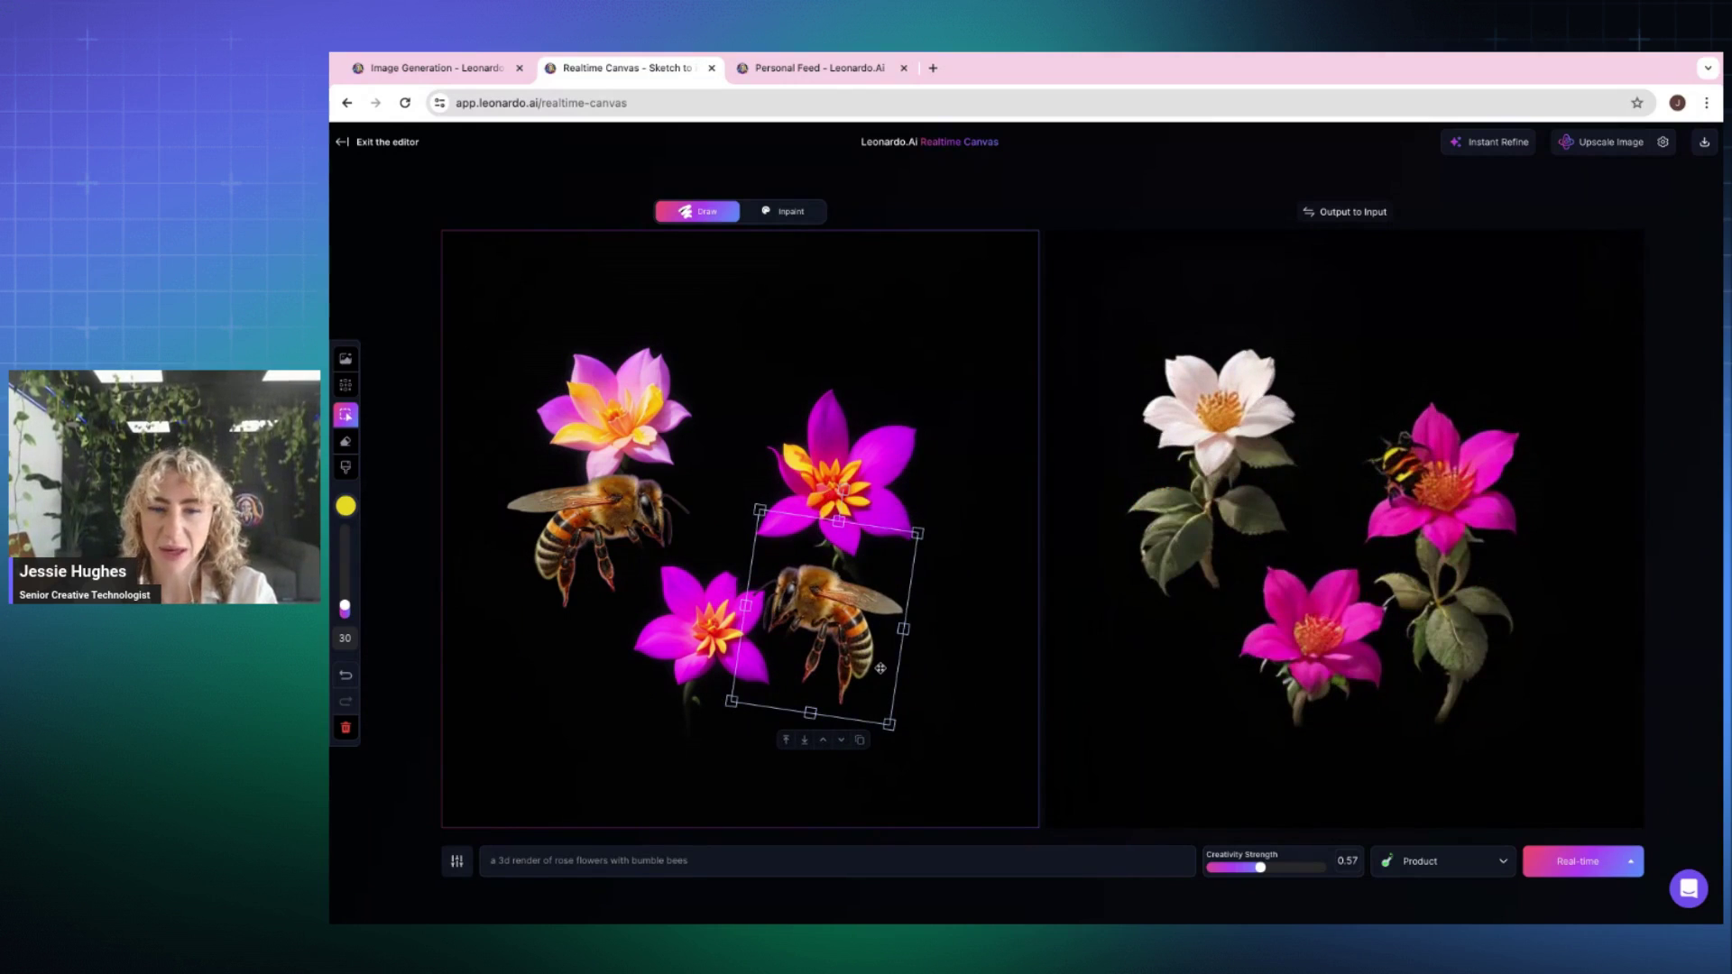
Duplicate the mirrored bee, place the copy between the two upper flowers, and flip and shrink it to roughly half size
click(860, 739)
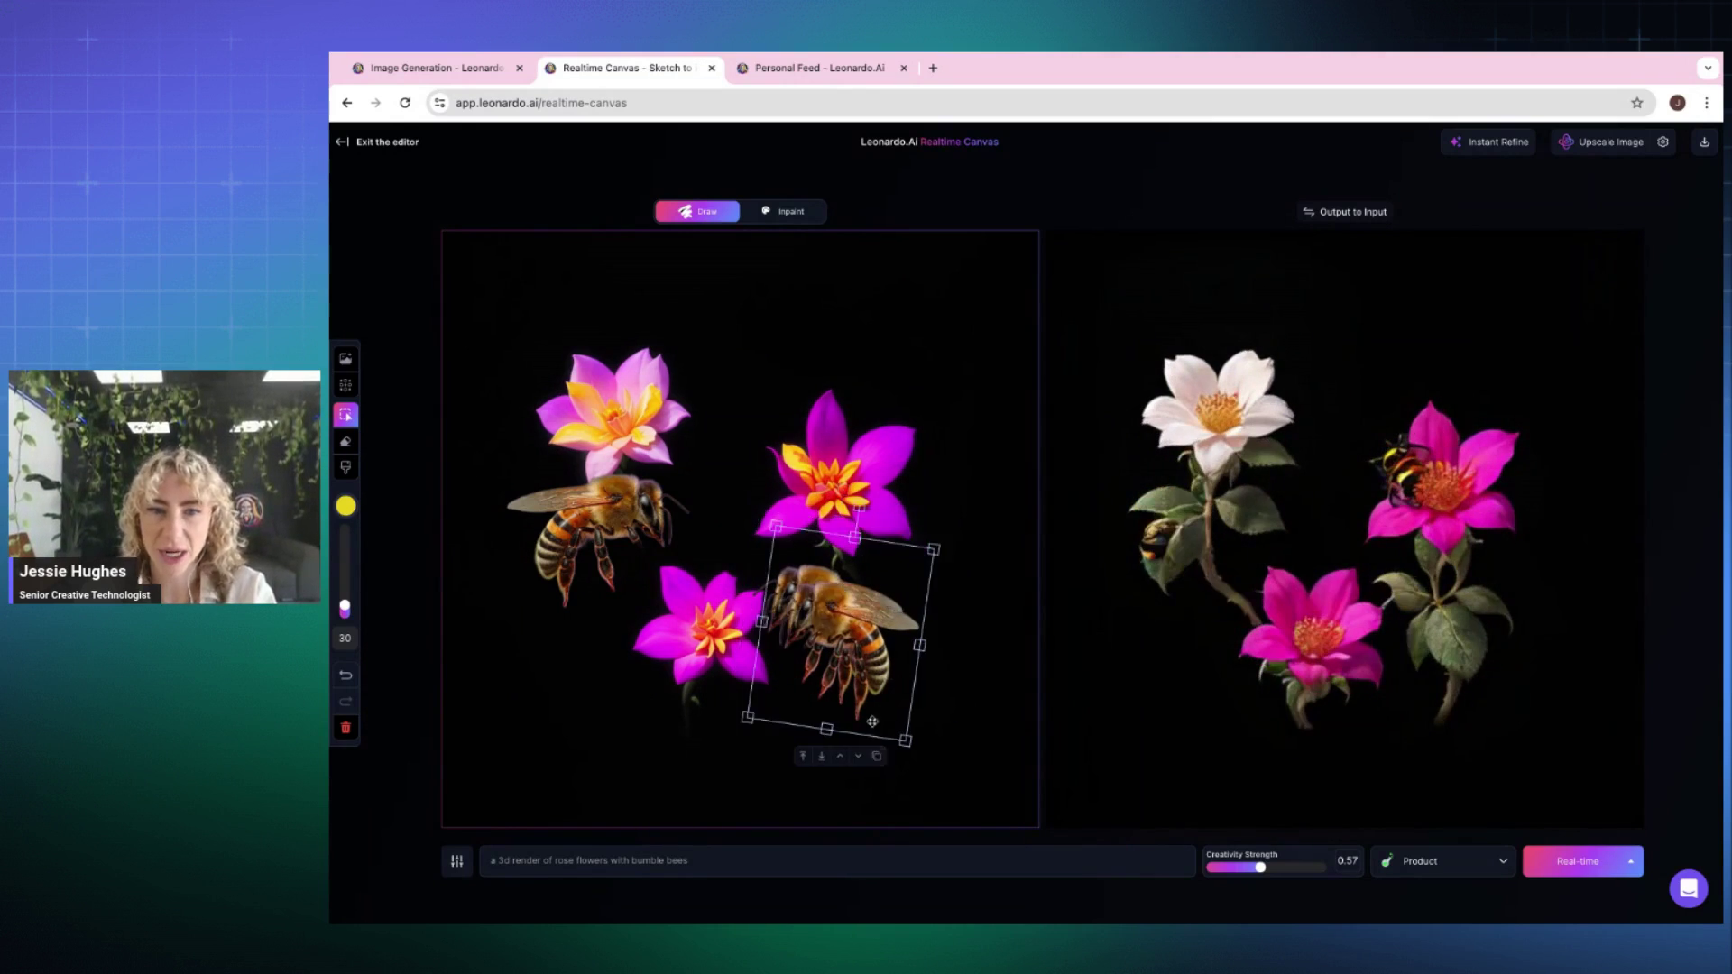
drag(875, 674, 868, 667)
drag(785, 298, 790, 420)
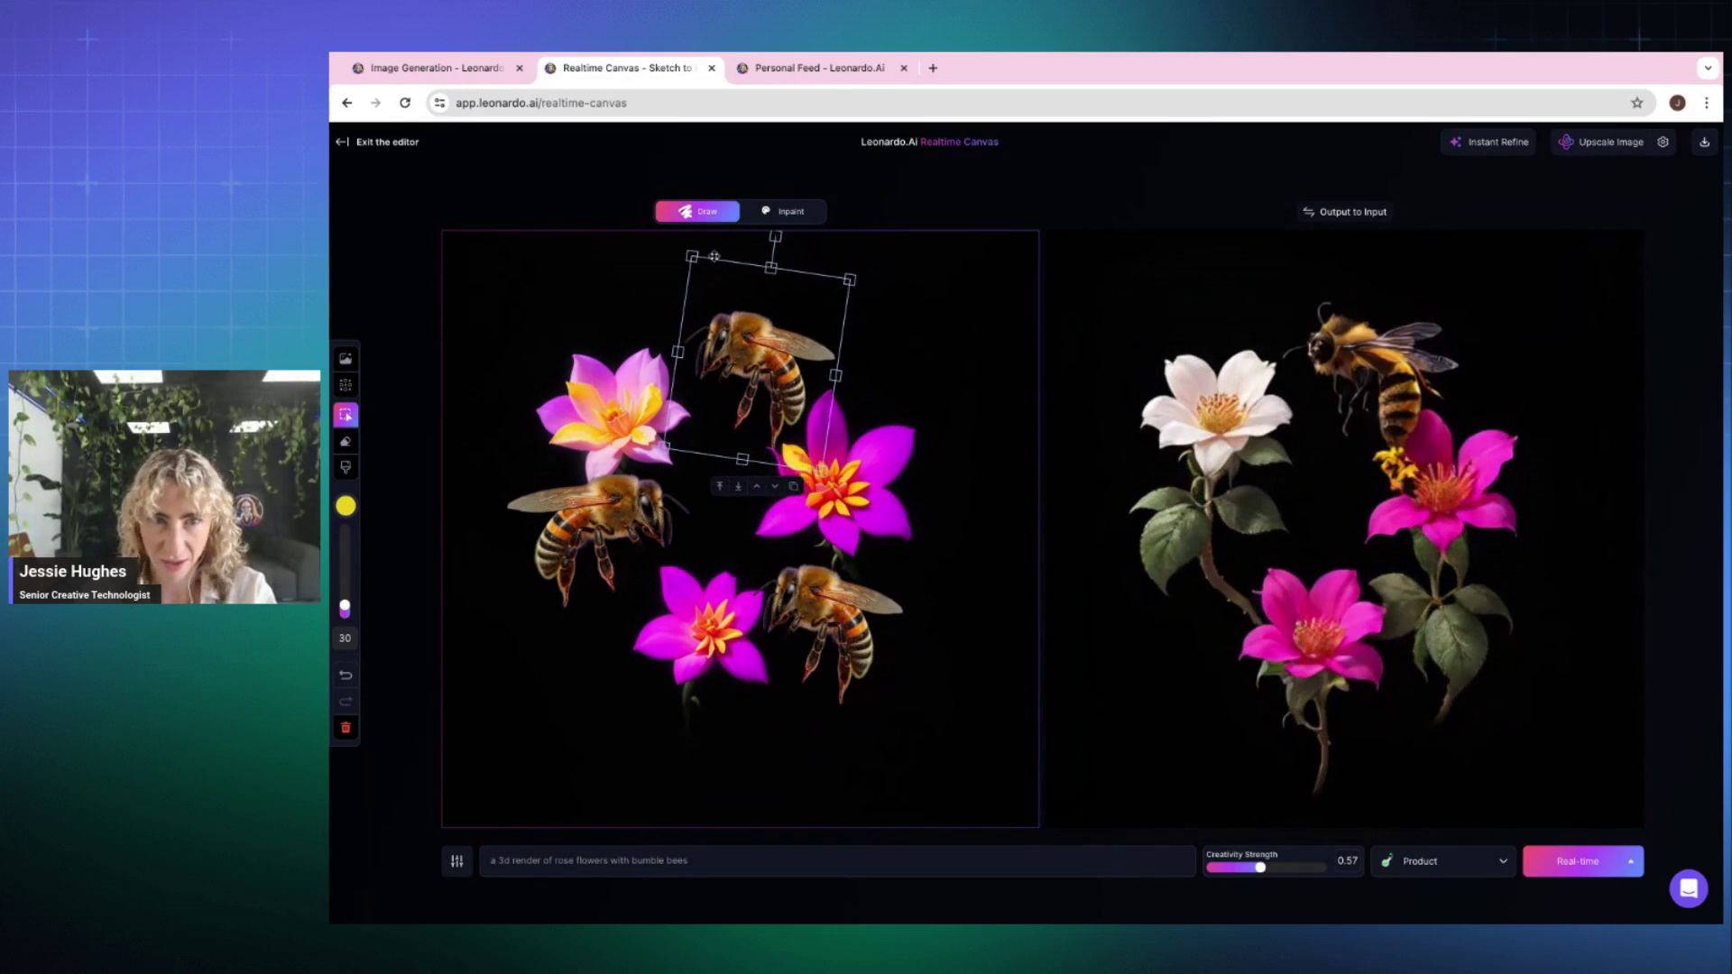
drag(699, 260, 708, 279)
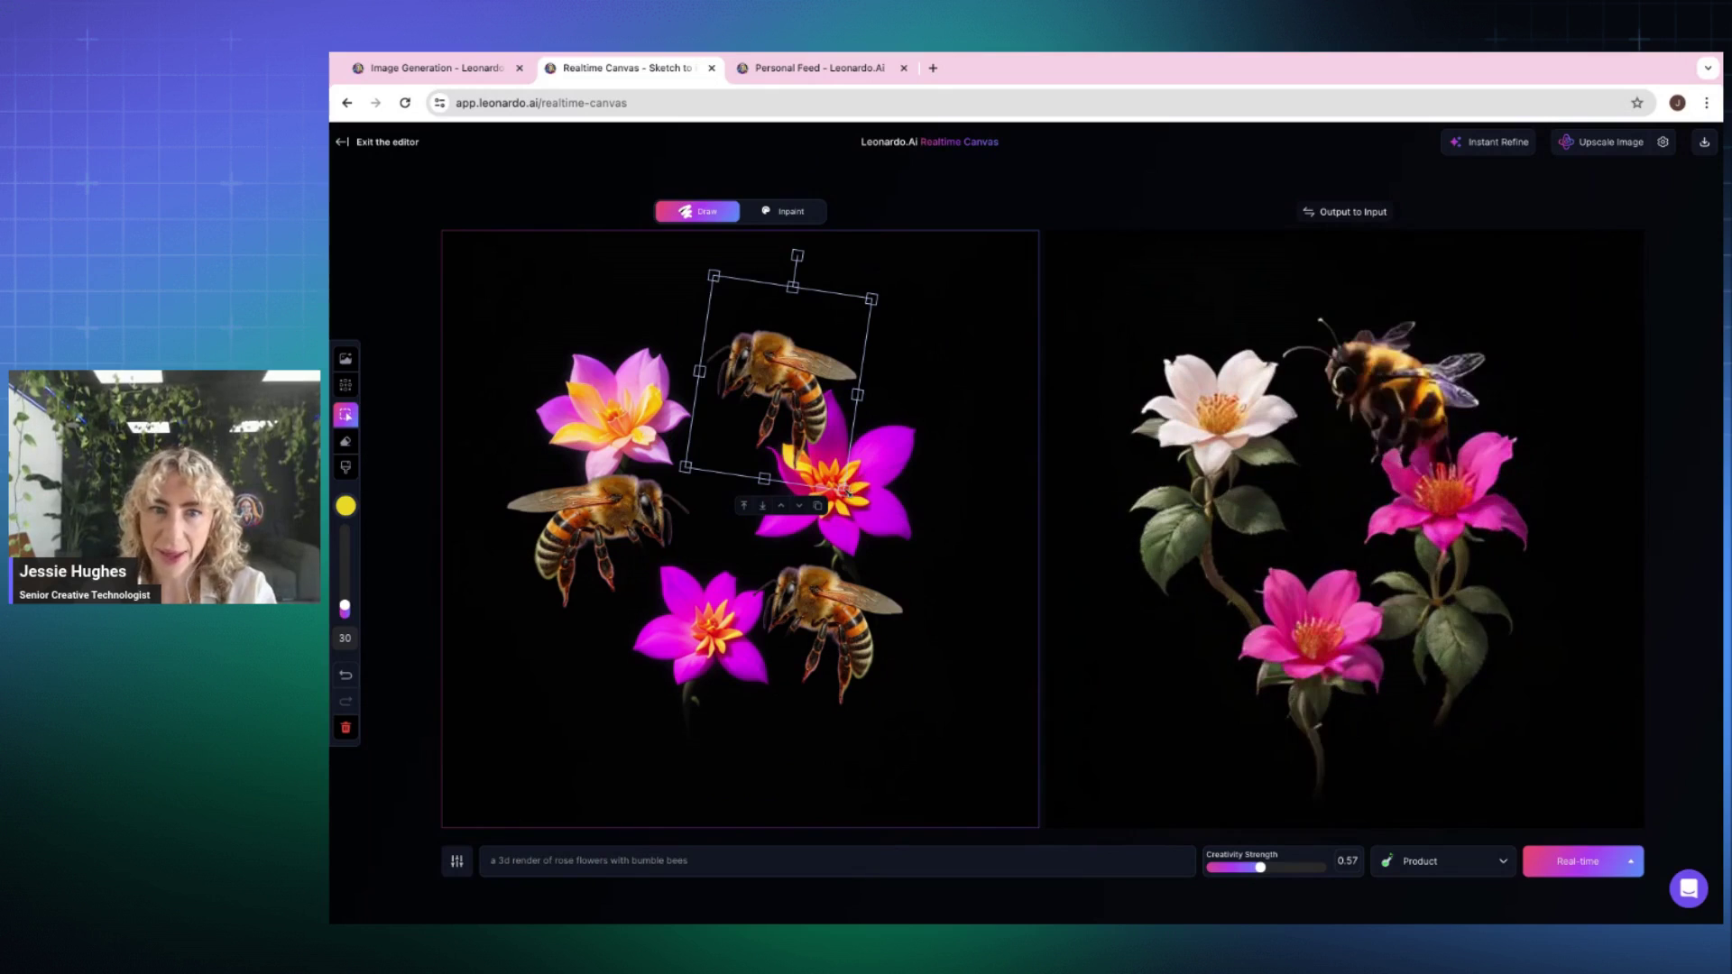
drag(845, 493, 751, 399)
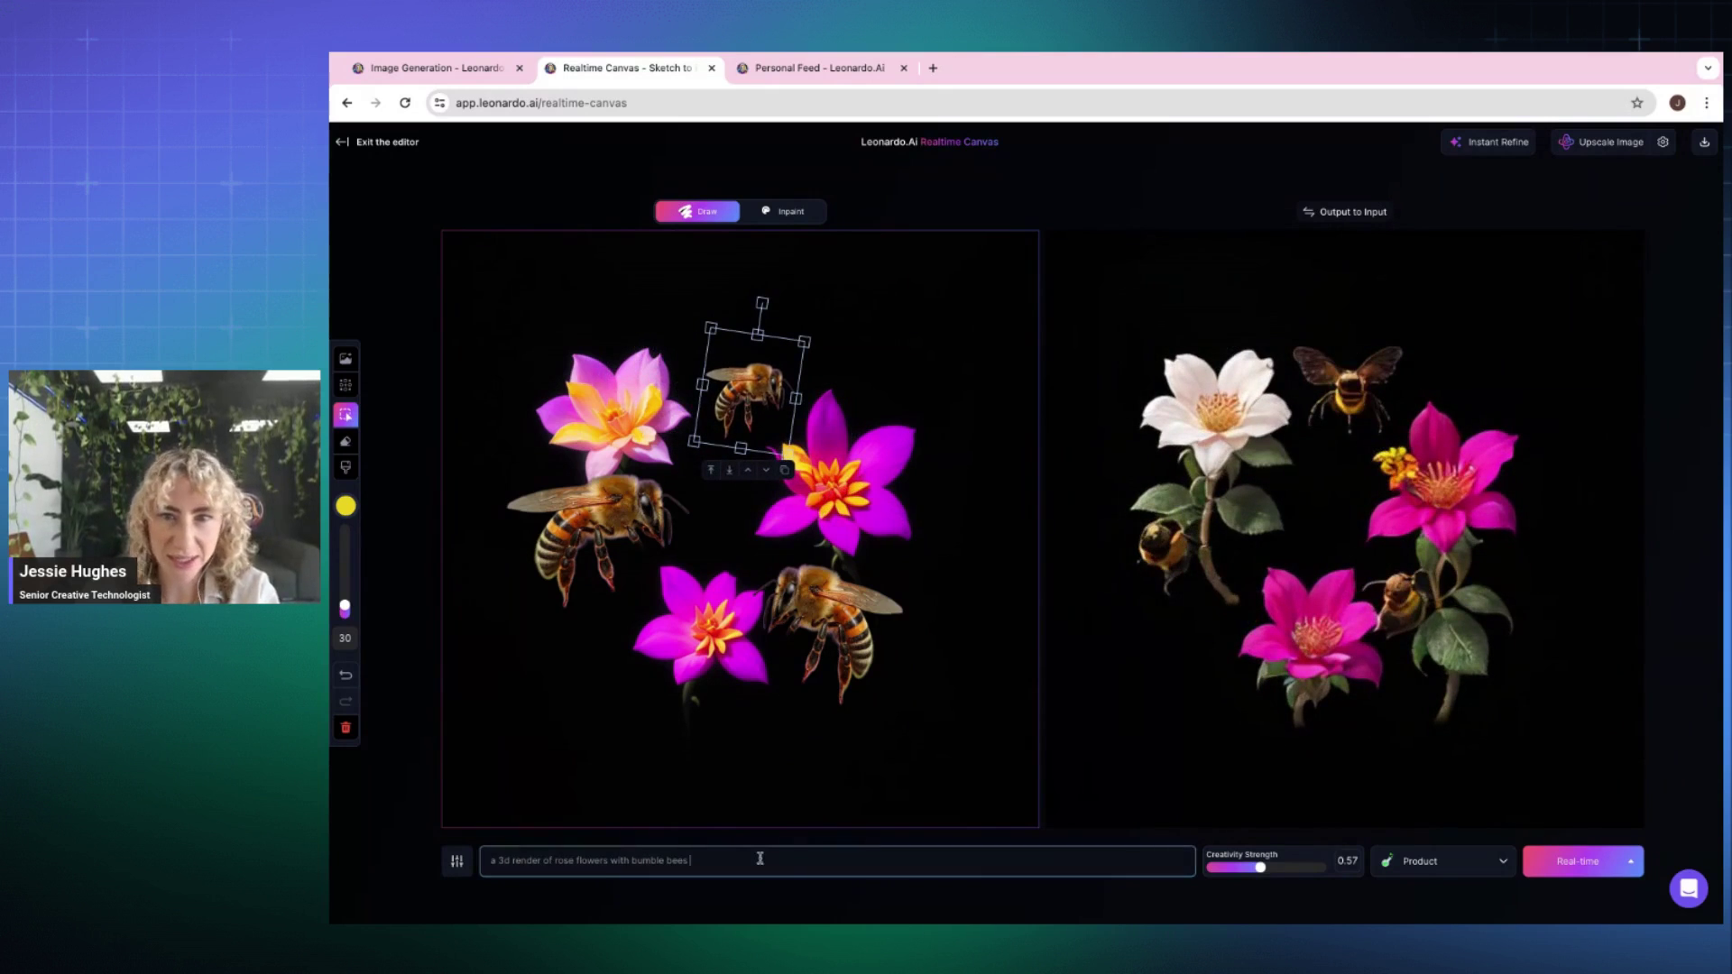
Lower the Creativity Strength to 0.41 so the output follows the bees on the input canvas more closely
click(1438, 863)
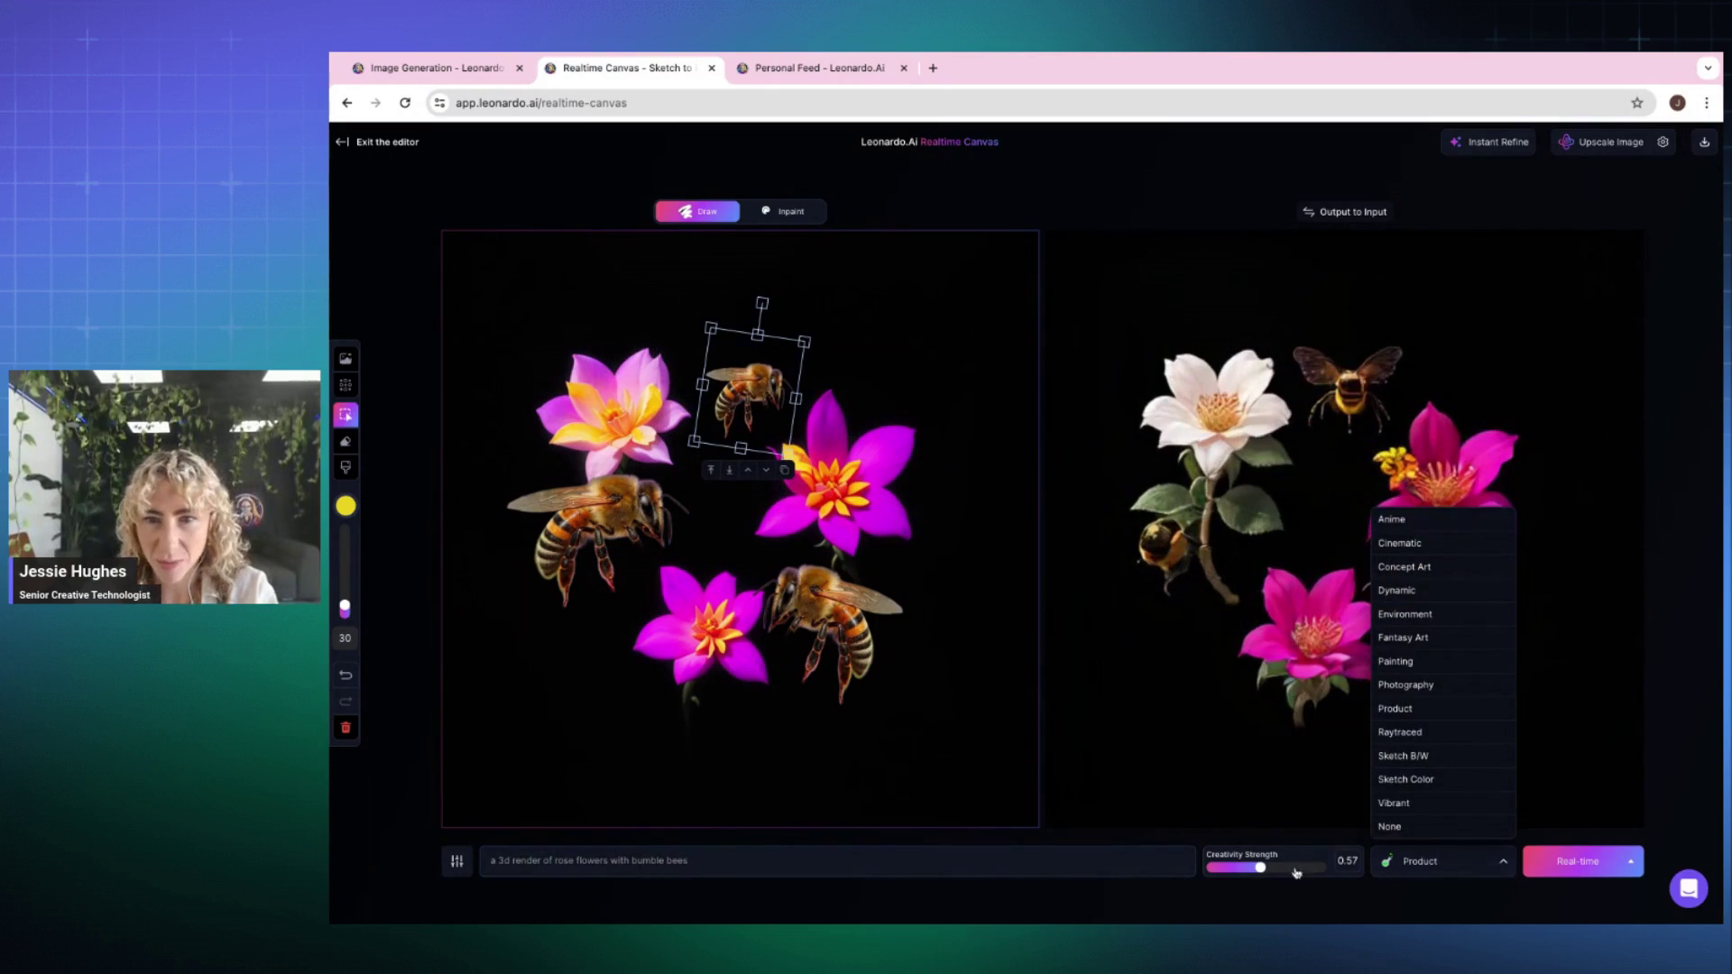
drag(1260, 868, 1227, 877)
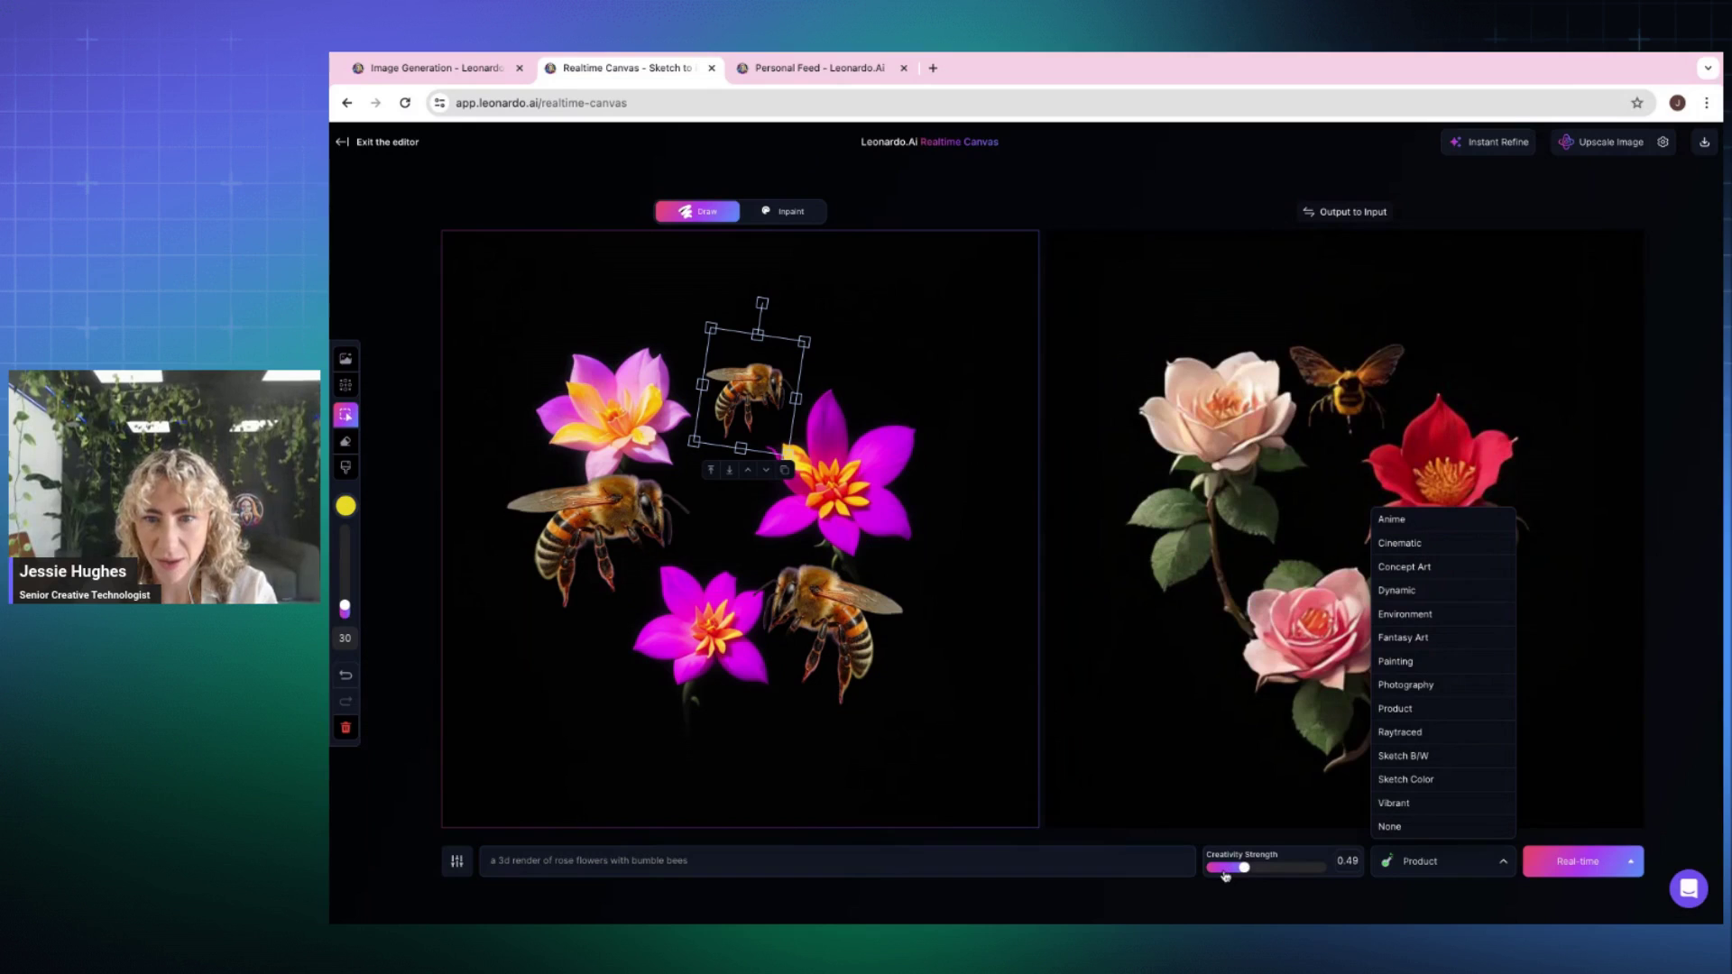
click(1229, 872)
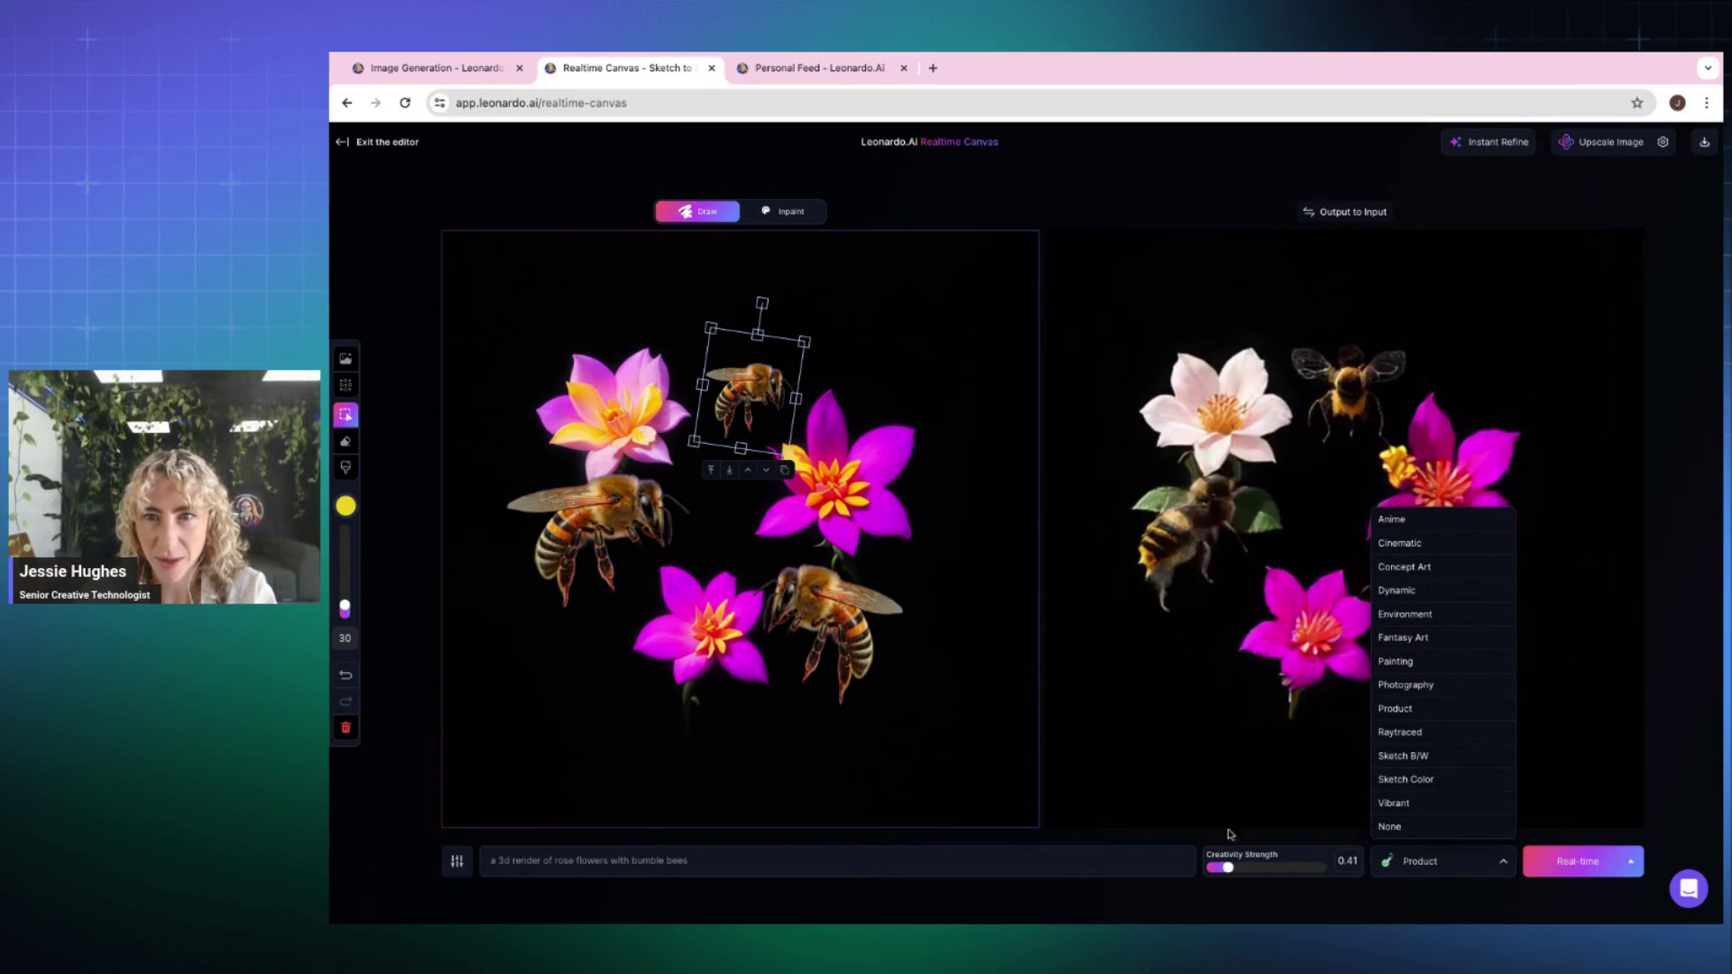
click(1569, 346)
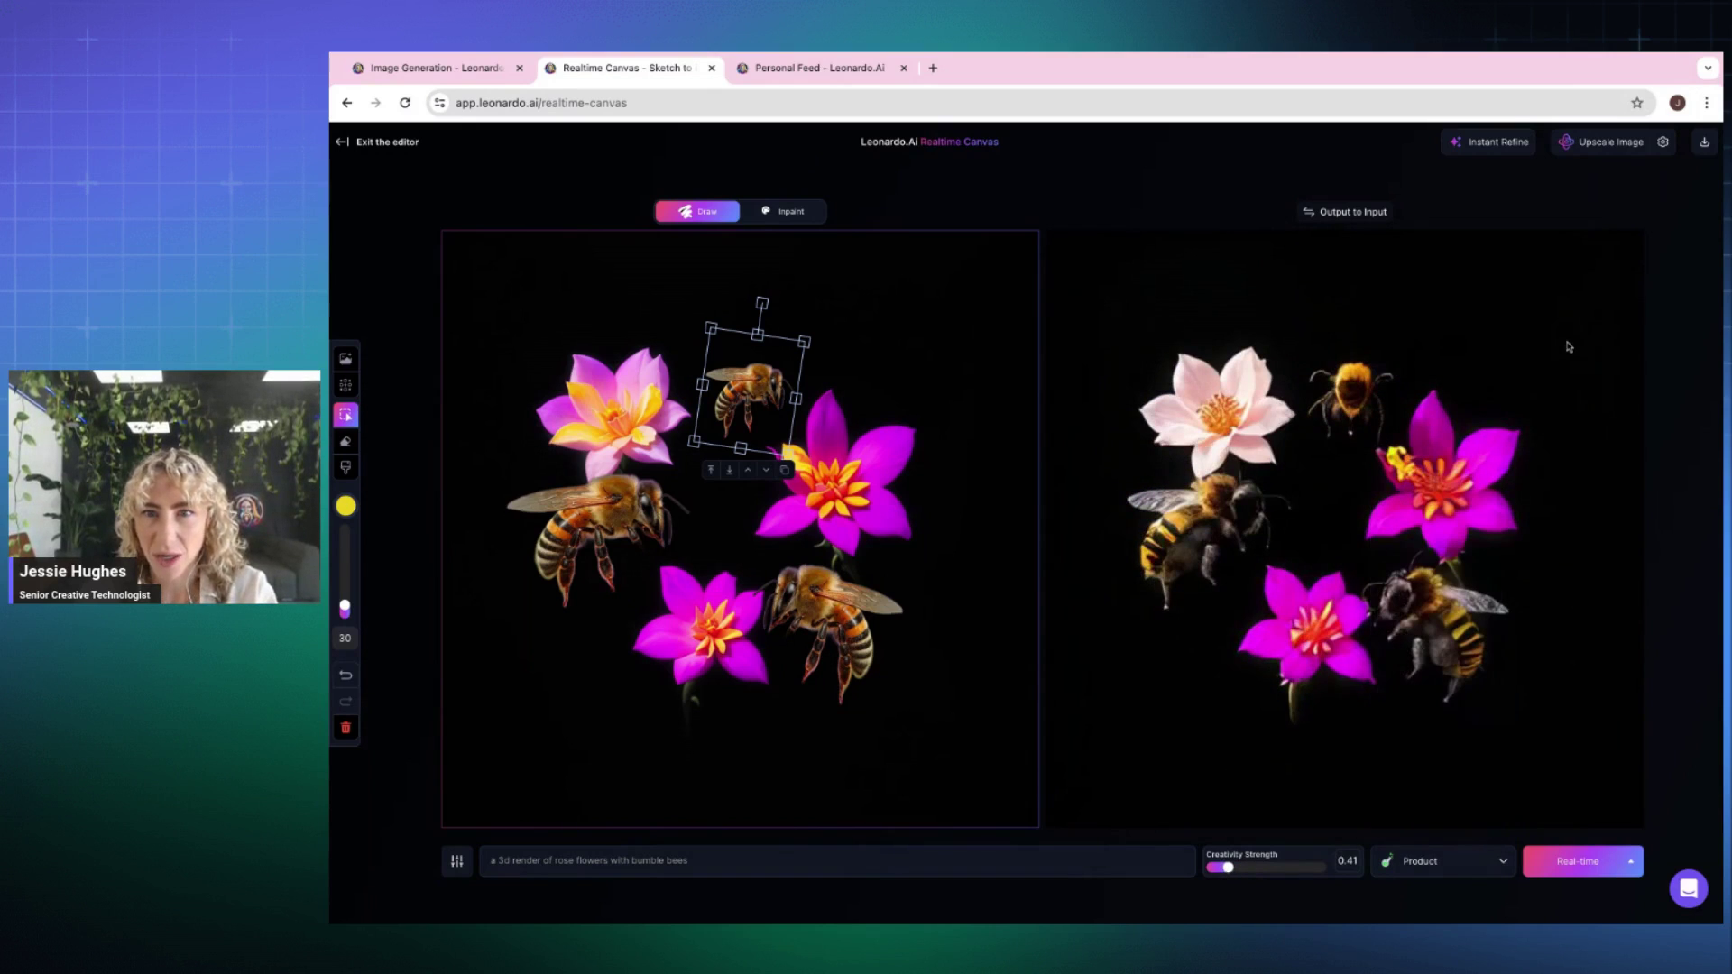
Run Instant Refine on the flowers-and-bees output and download the refined image
click(1500, 149)
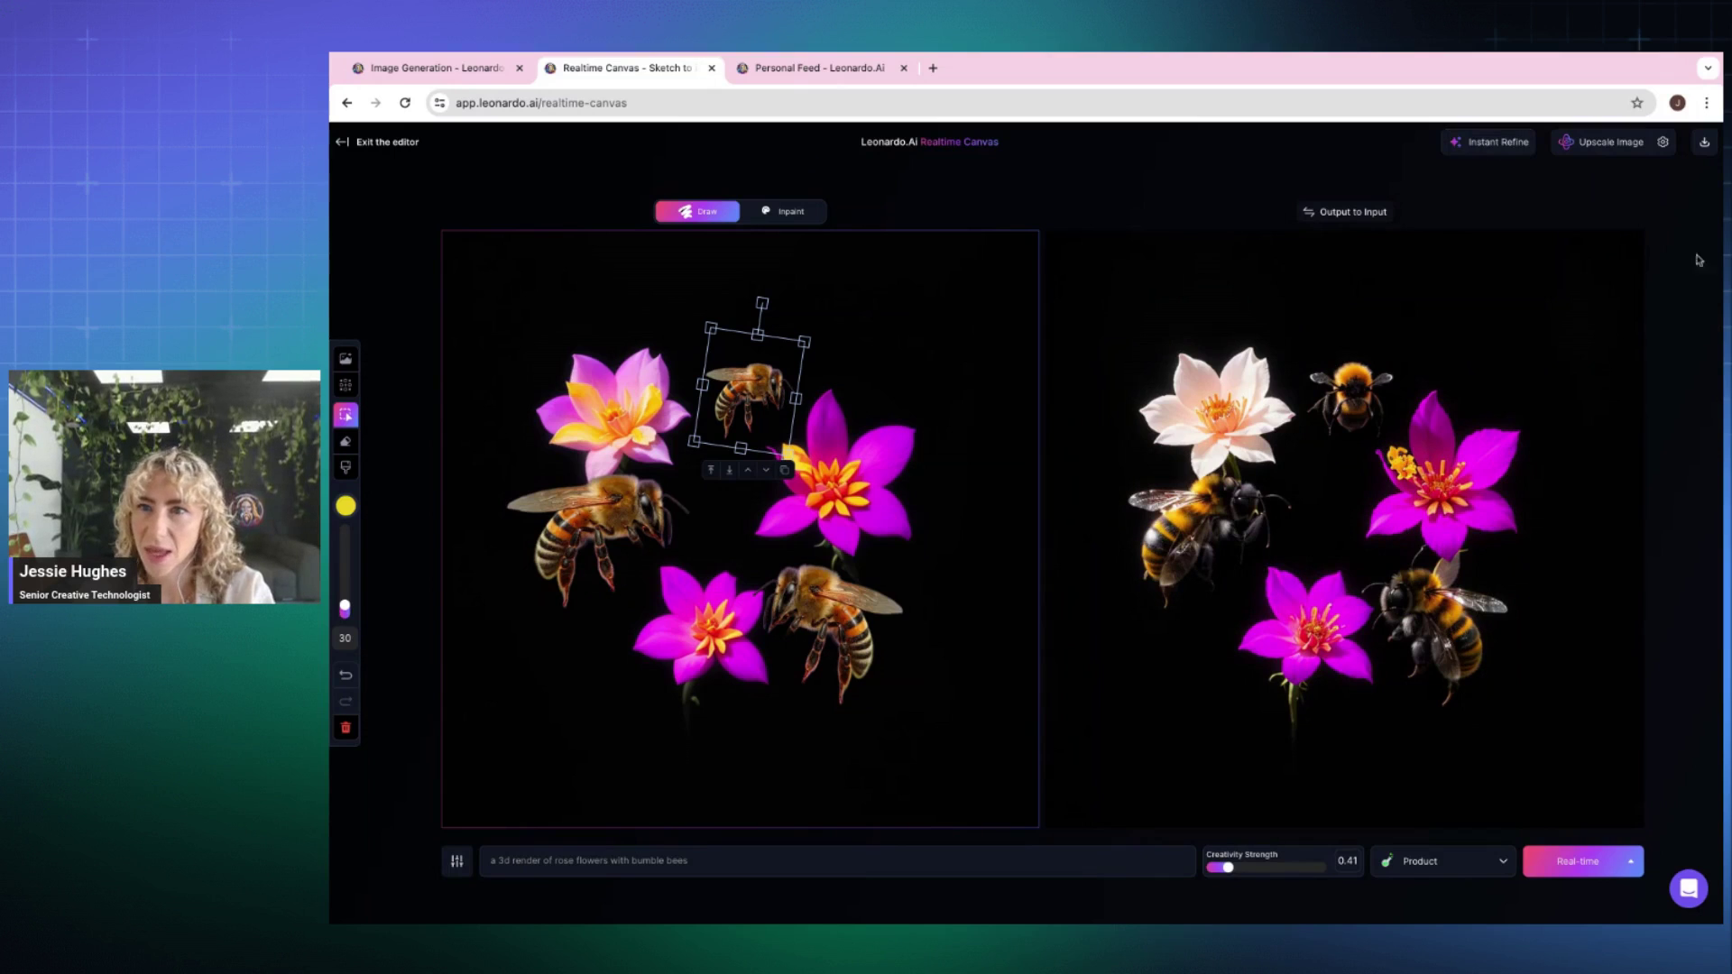
click(1705, 143)
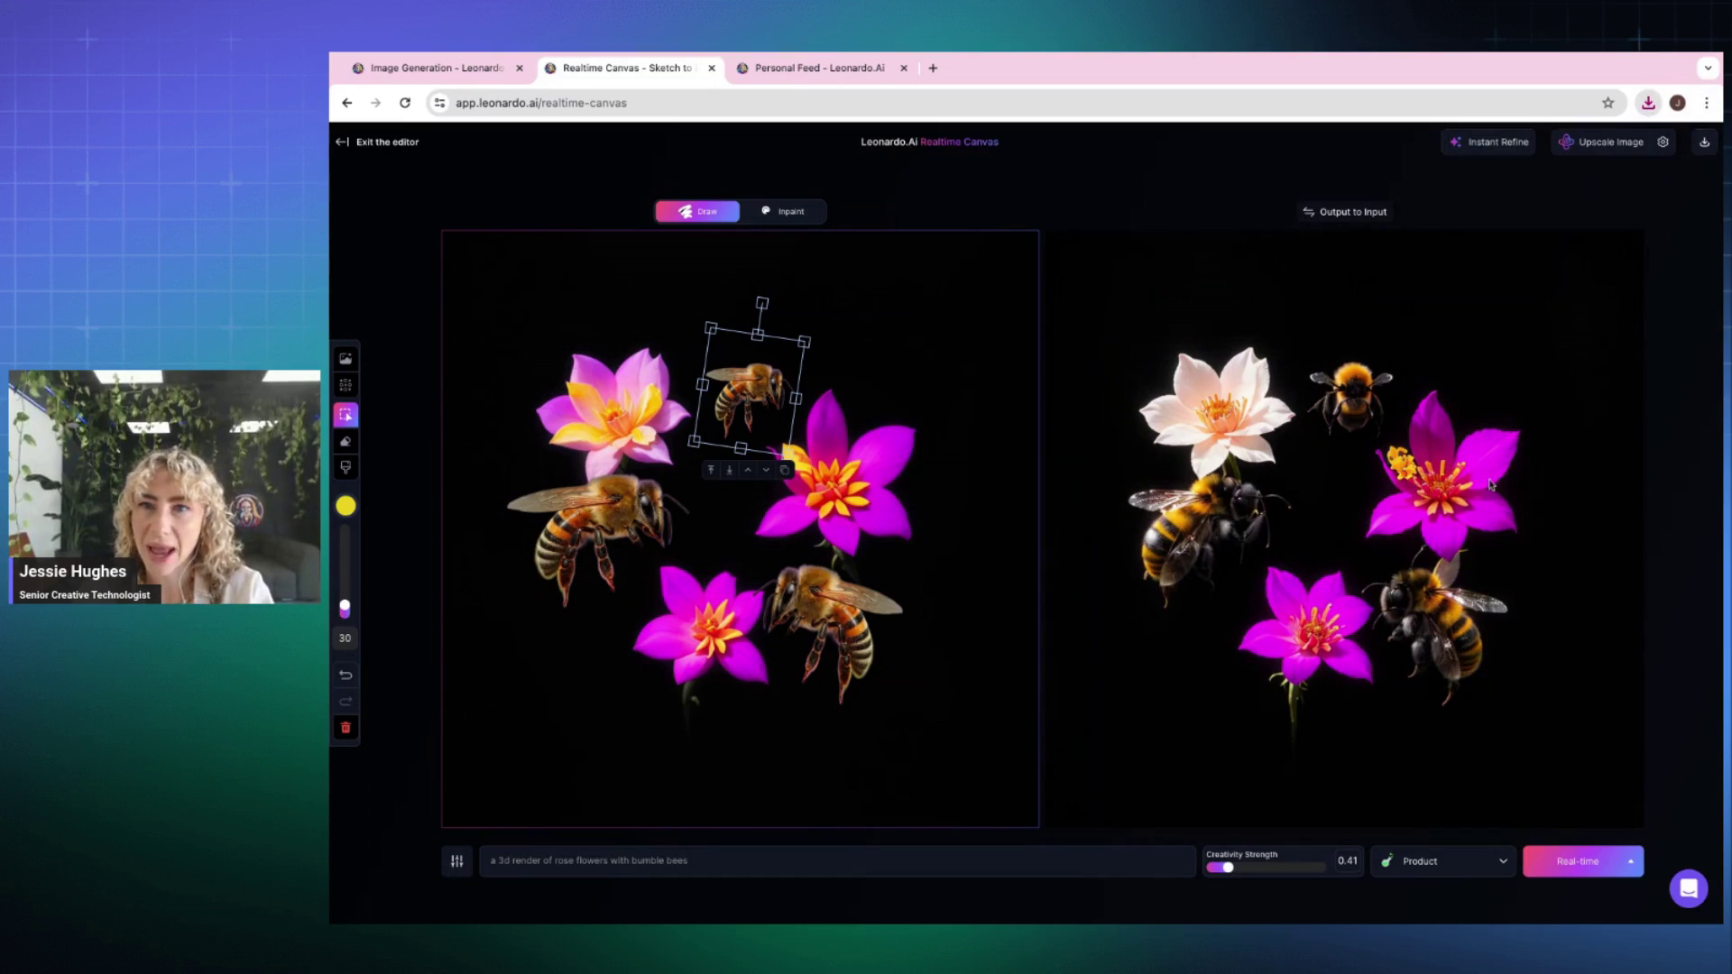